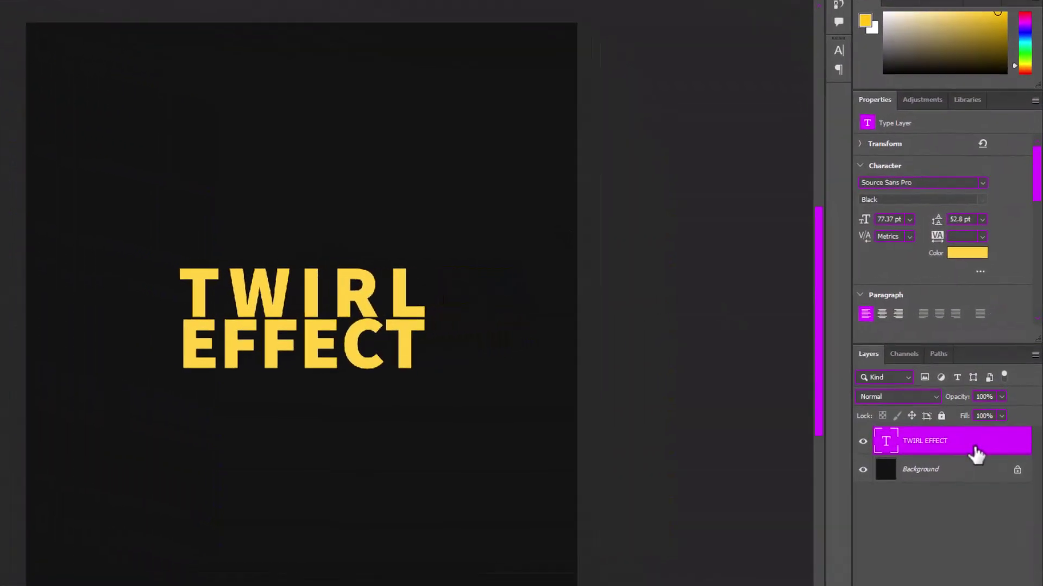
- Give the TWIRL EFFECT layer 0% fill opacity and a 5 px yellow outside stroke
{"action": "right_click", "coordinate": [977, 412]}
{"action": "left_click", "coordinate": [810, 26]}
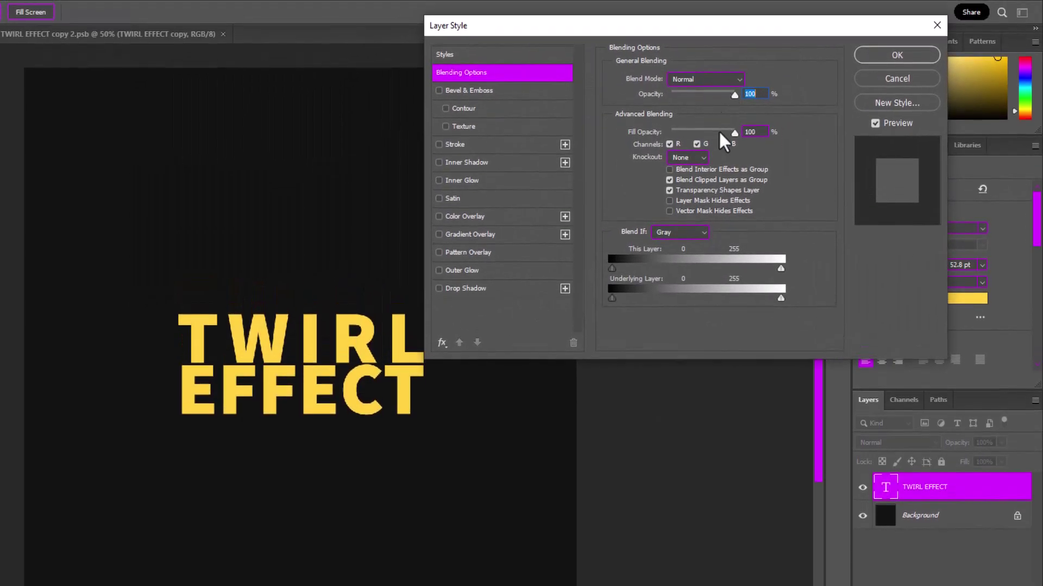
{"action": "left_click_drag", "start_coordinate": [720, 132], "coordinate": [629, 139]}
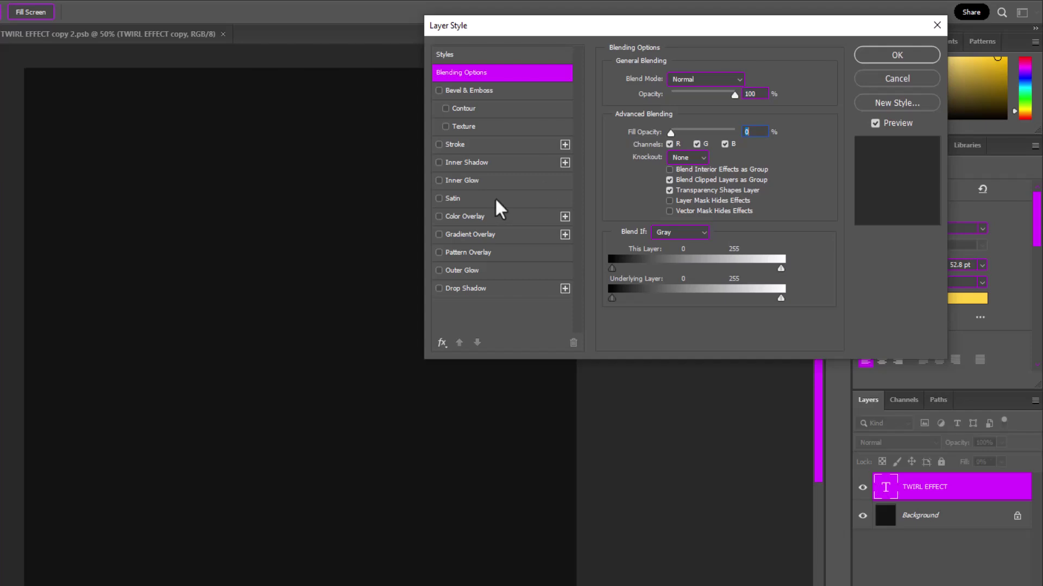
{"action": "left_click", "coordinate": [454, 145]}
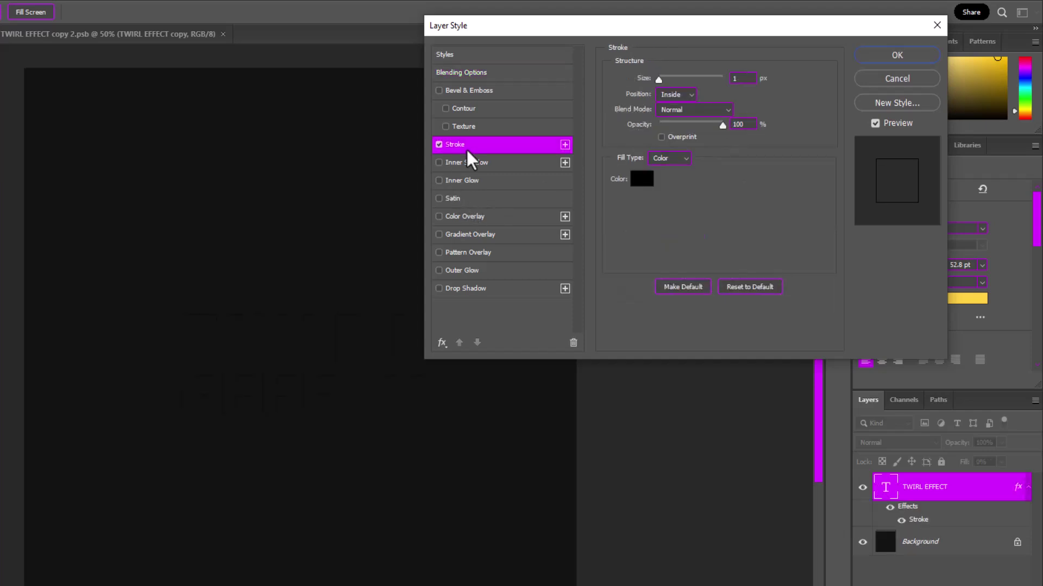
{"action": "left_click", "coordinate": [640, 180]}
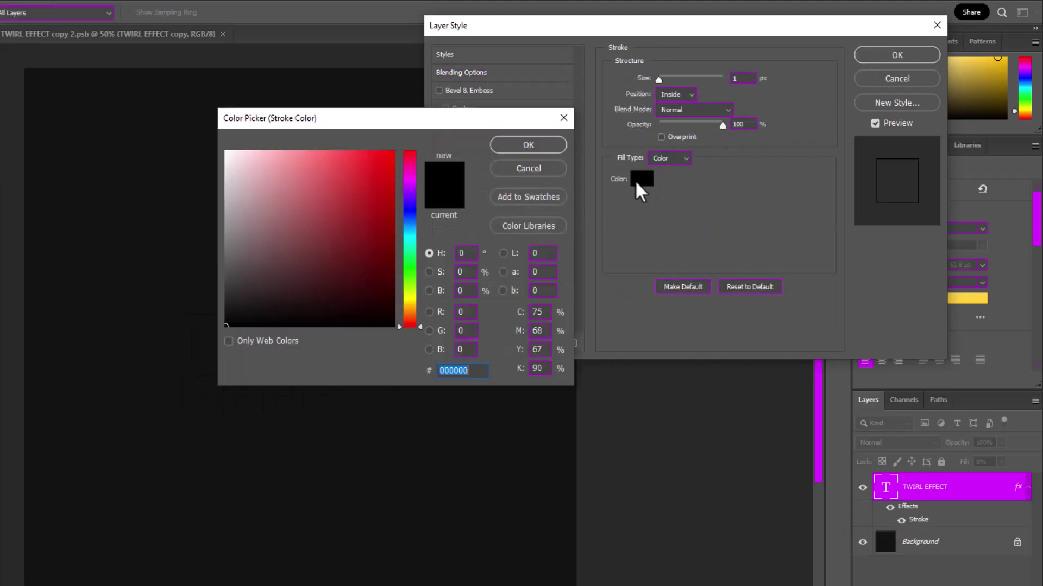
{"action": "left_click", "coordinate": [410, 306]}
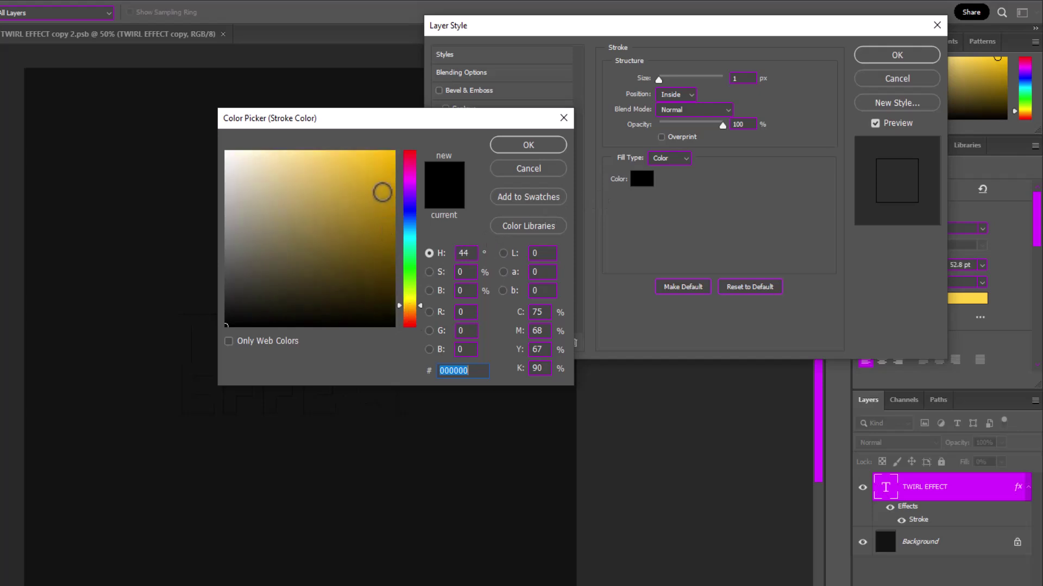
{"action": "left_click", "coordinate": [382, 192]}
{"action": "left_click", "coordinate": [513, 150]}
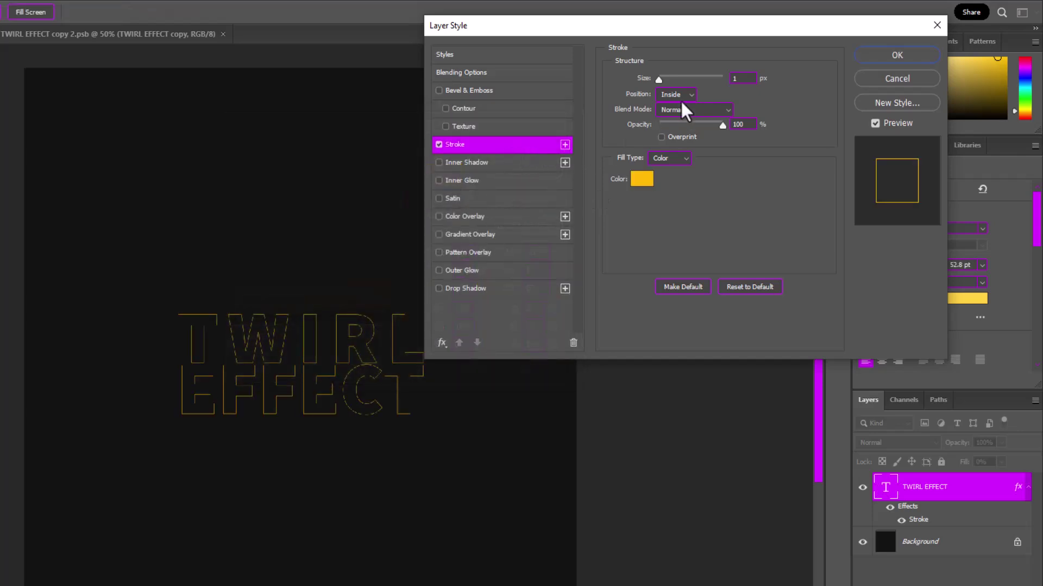
{"action": "left_click", "coordinate": [673, 94]}
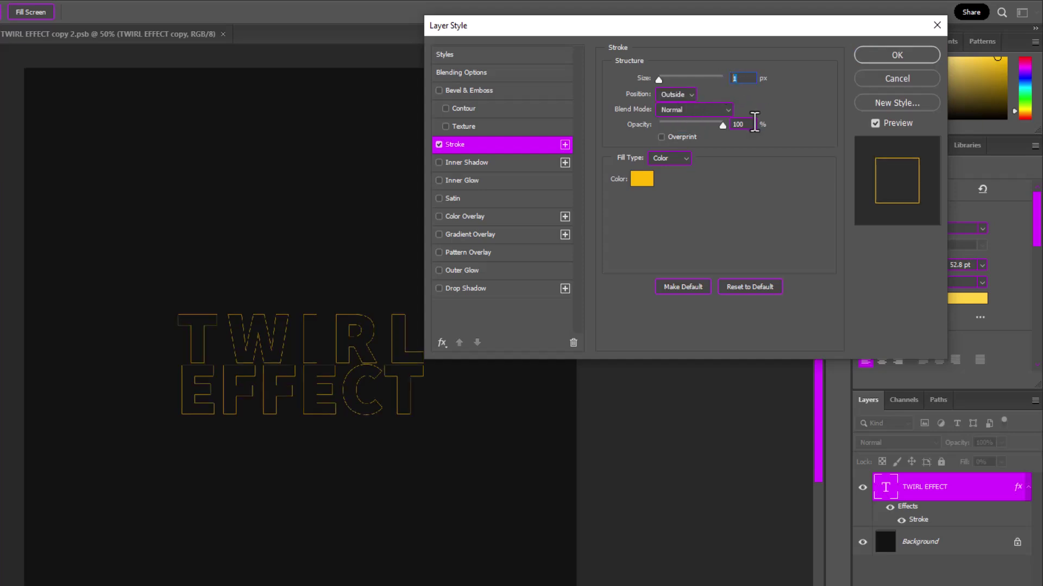
{"action": "type", "text": "5"}
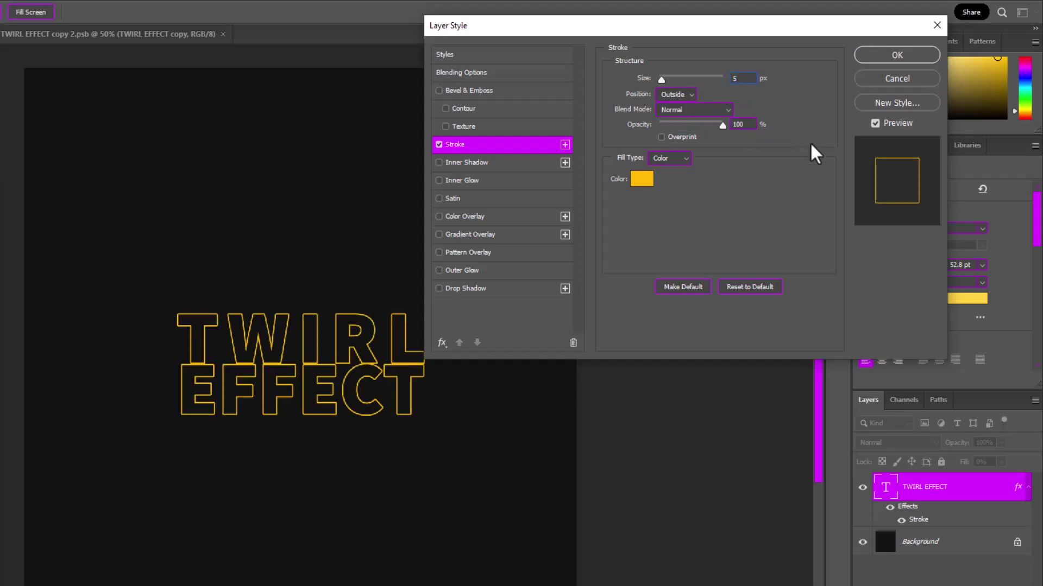
{"action": "left_click", "coordinate": [896, 55]}
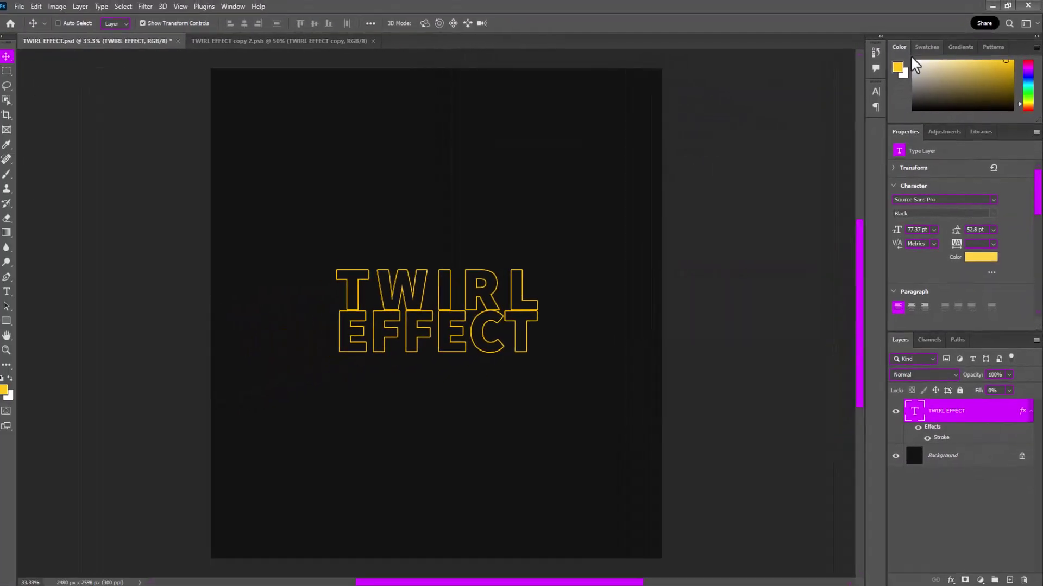
- Raise the outlined title, Alt-drag copies below it, and merge the three into a smart object
{"action": "mouse_move", "coordinate": [466, 307]}
{"action": "left_mouse_down"}
{"action": "mouse_move", "coordinate": [487, 196]}
{"action": "mouse_move", "coordinate": [480, 280]}
{"action": "left_mouse_up"}
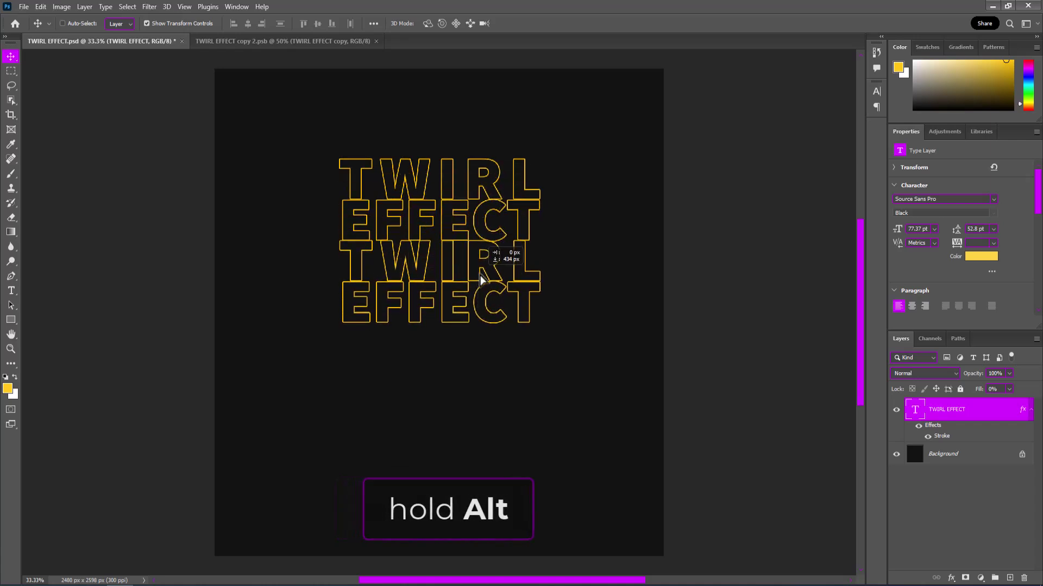
{"action": "mouse_move", "coordinate": [480, 280]}
{"action": "left_mouse_down"}
{"action": "mouse_move", "coordinate": [472, 369]}
{"action": "mouse_move", "coordinate": [475, 356]}
{"action": "left_mouse_up"}
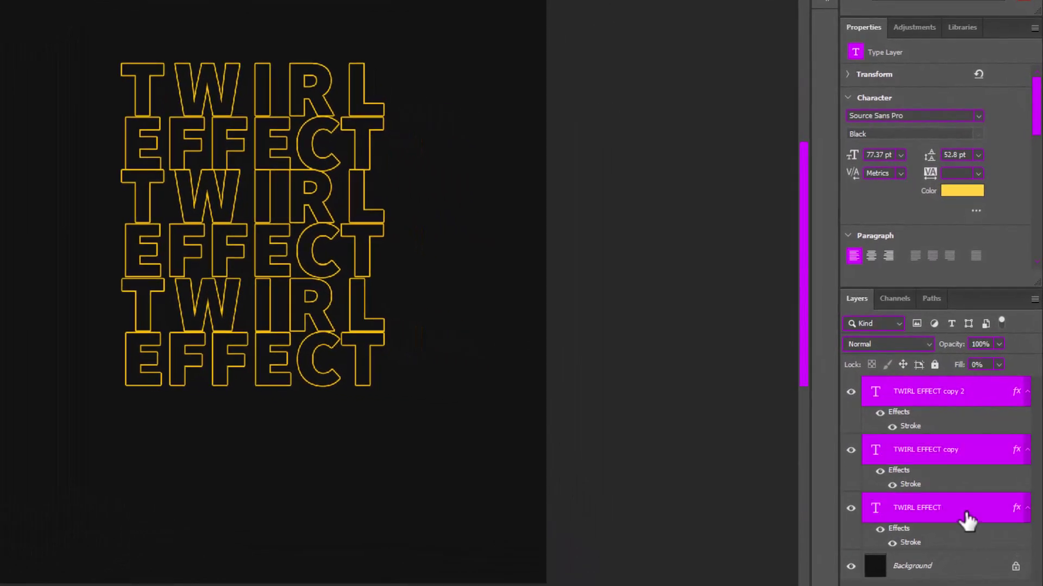
{"action": "right_click", "coordinate": [968, 521]}
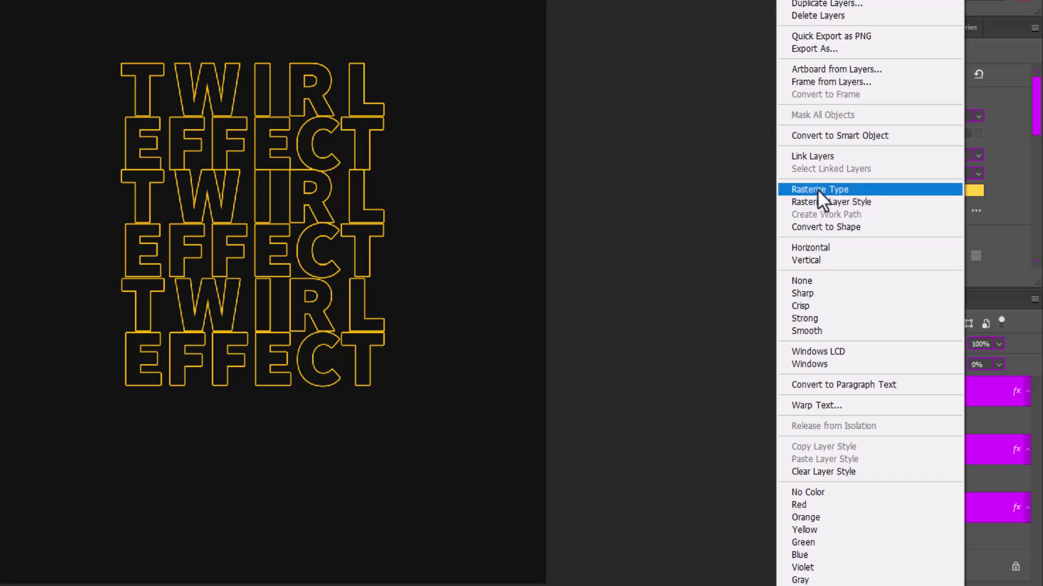
{"action": "left_click", "coordinate": [816, 136]}
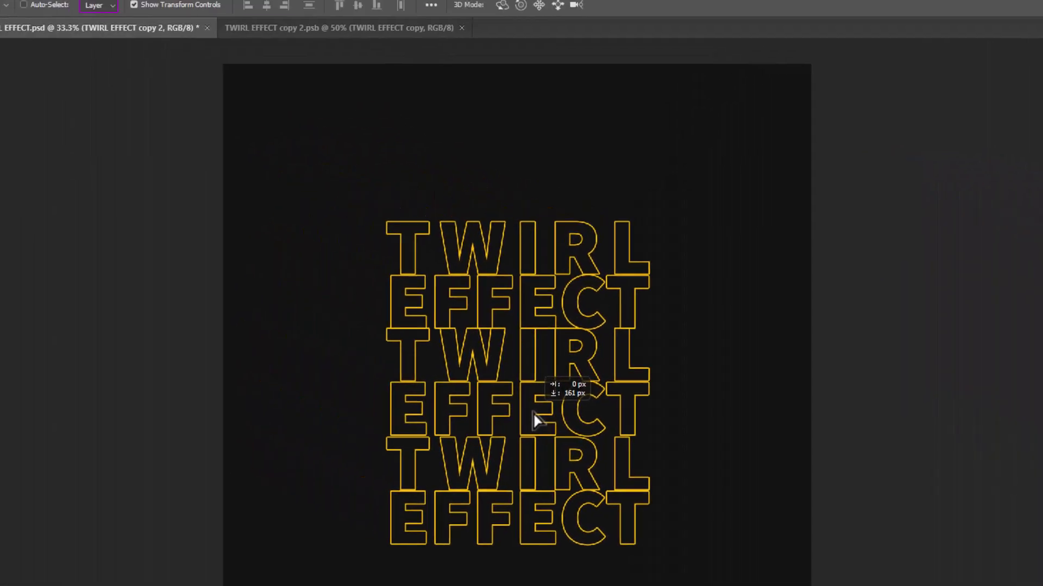
{"action": "left_click", "coordinate": [194, 6]}
{"action": "mouse_move", "coordinate": [209, 225]}
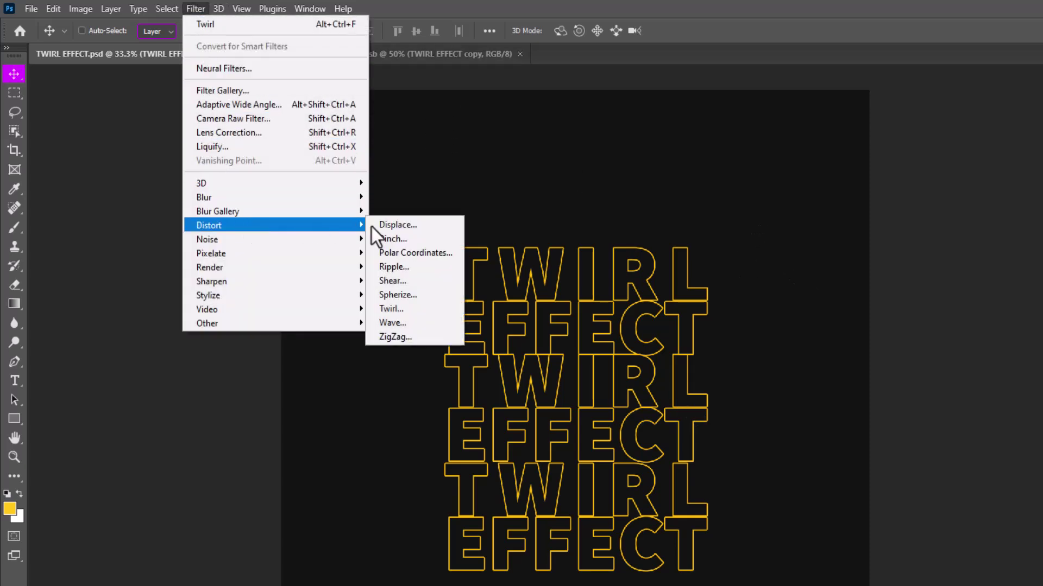
- Apply a Twirl distortion of about 69° to the stacked title smart object
{"action": "left_click", "coordinate": [408, 309]}
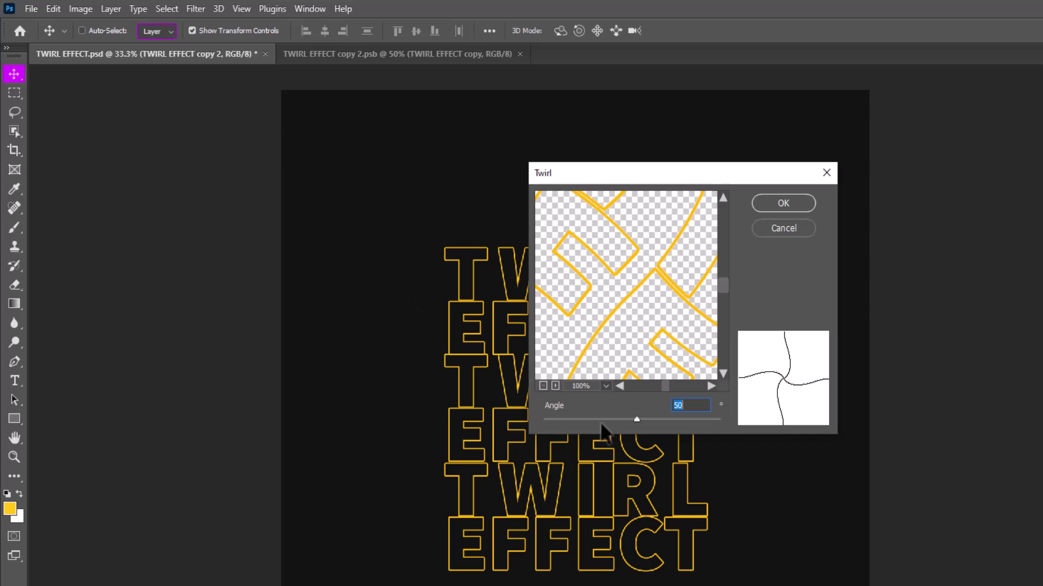
{"action": "left_click", "coordinate": [543, 386]}
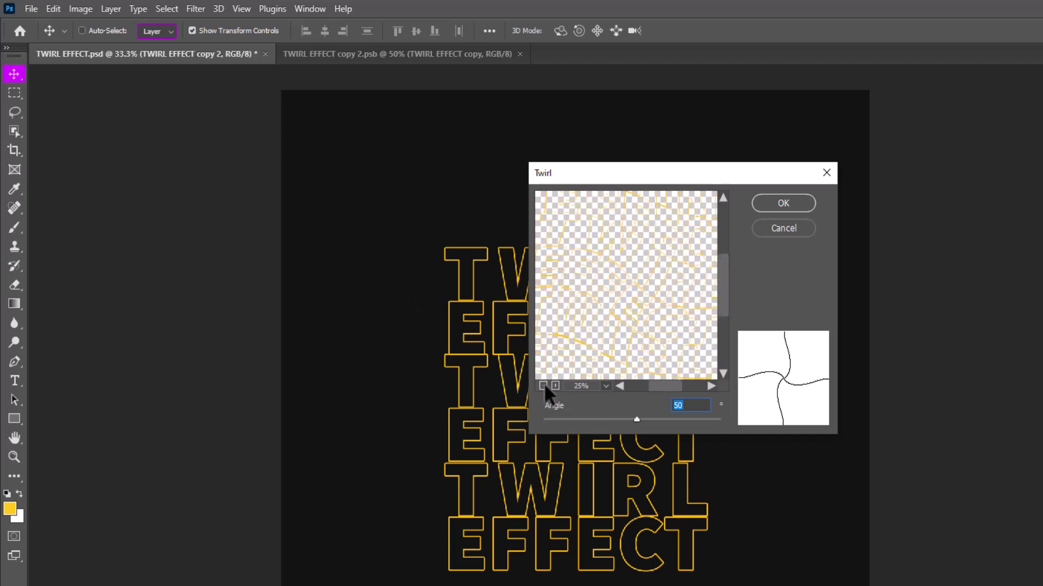
{"action": "left_click_drag", "start_coordinate": [637, 419], "coordinate": [639, 418]}
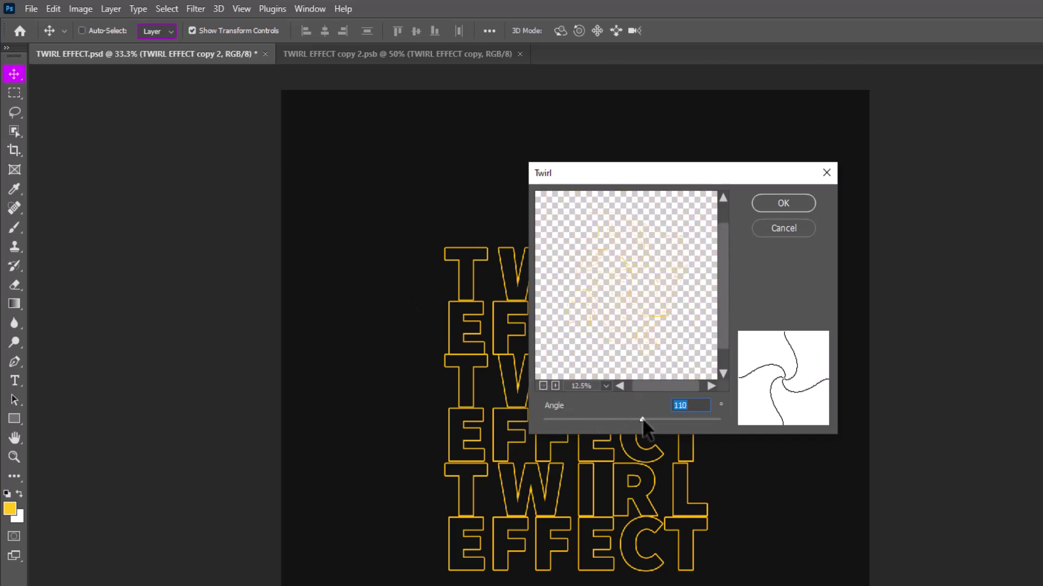
{"action": "left_click", "coordinate": [771, 203]}
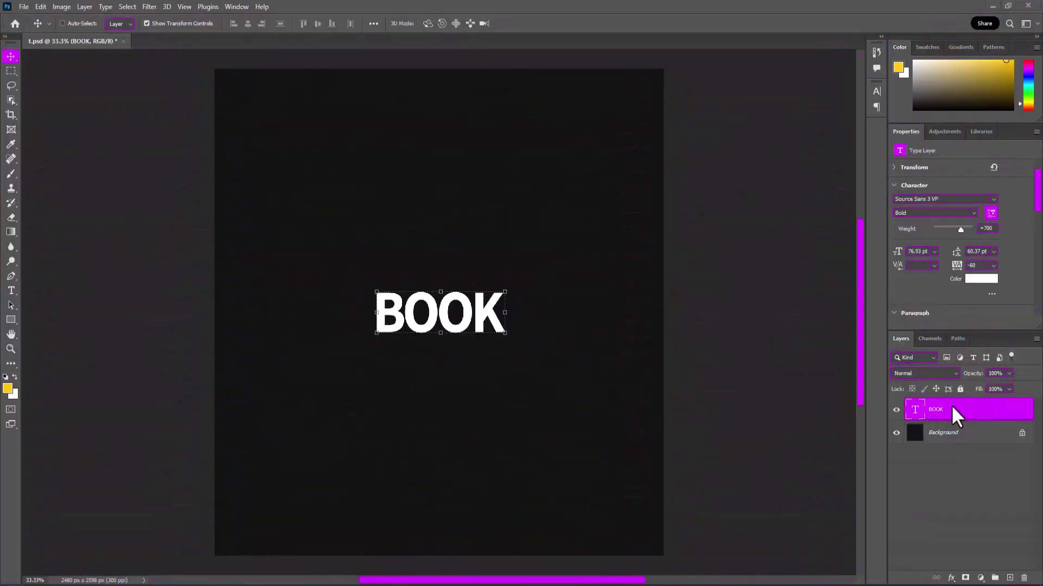
- Convert BOOK to a smart object, move it up, scale it to about 134%×150%, and add a mask
{"action": "right_click", "coordinate": [952, 428]}
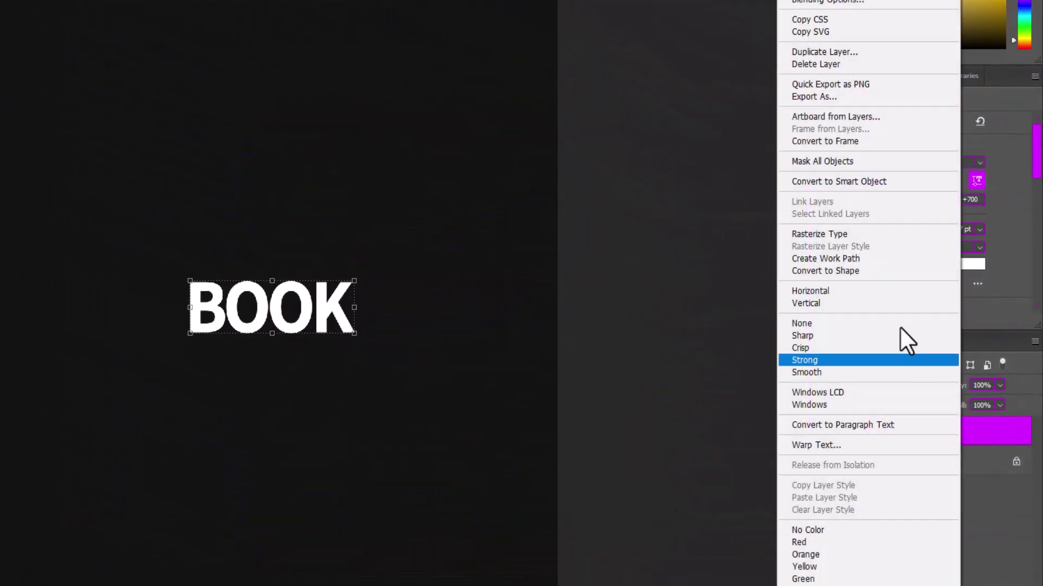
{"action": "left_click", "coordinate": [823, 184]}
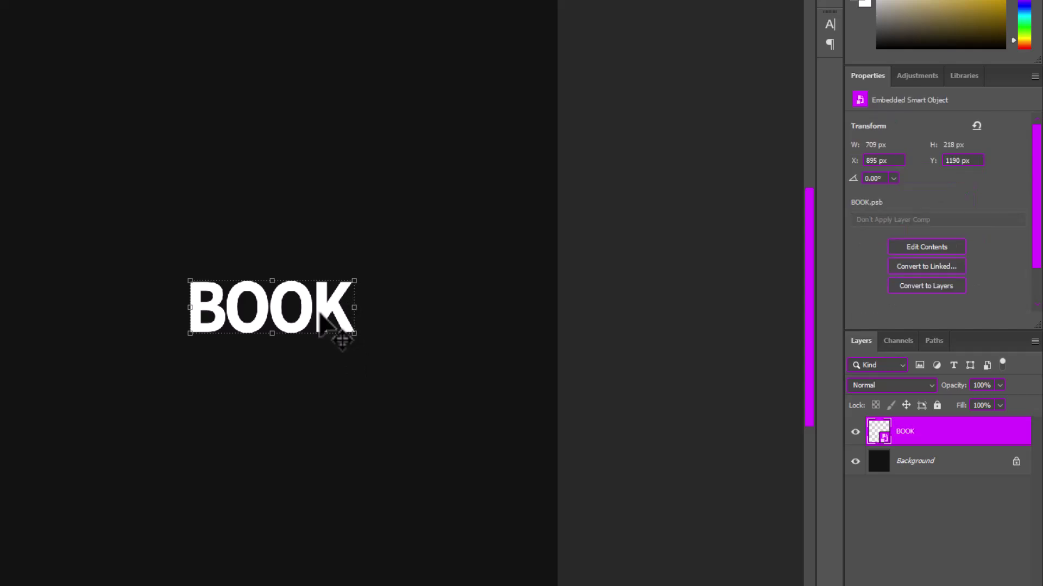
{"action": "left_click_drag", "start_coordinate": [307, 317], "coordinate": [307, 228]}
{"action": "key", "text": "ctrl+t"}
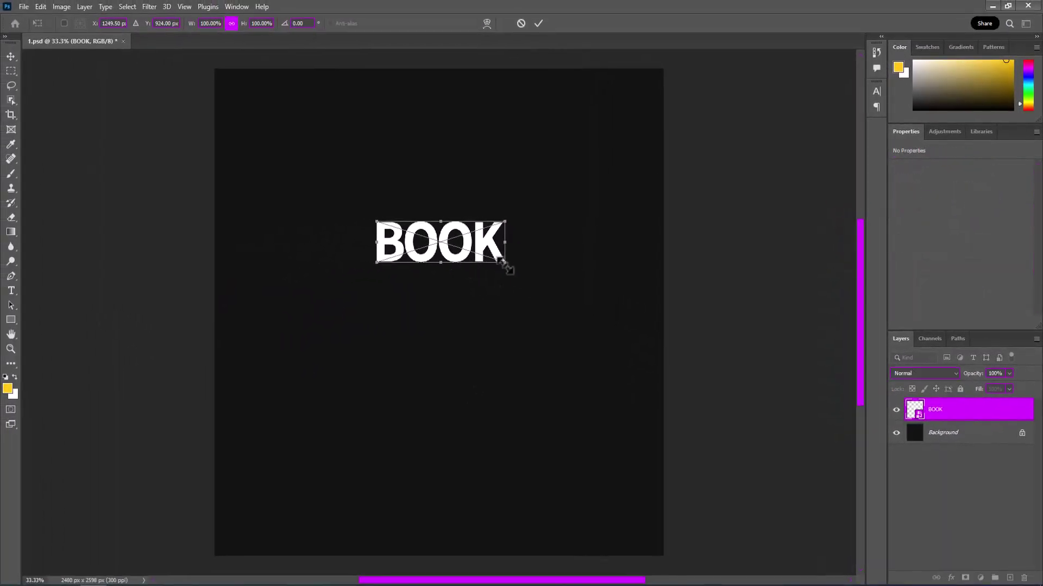
{"action": "left_click_drag", "start_coordinate": [505, 263], "coordinate": [526, 273]}
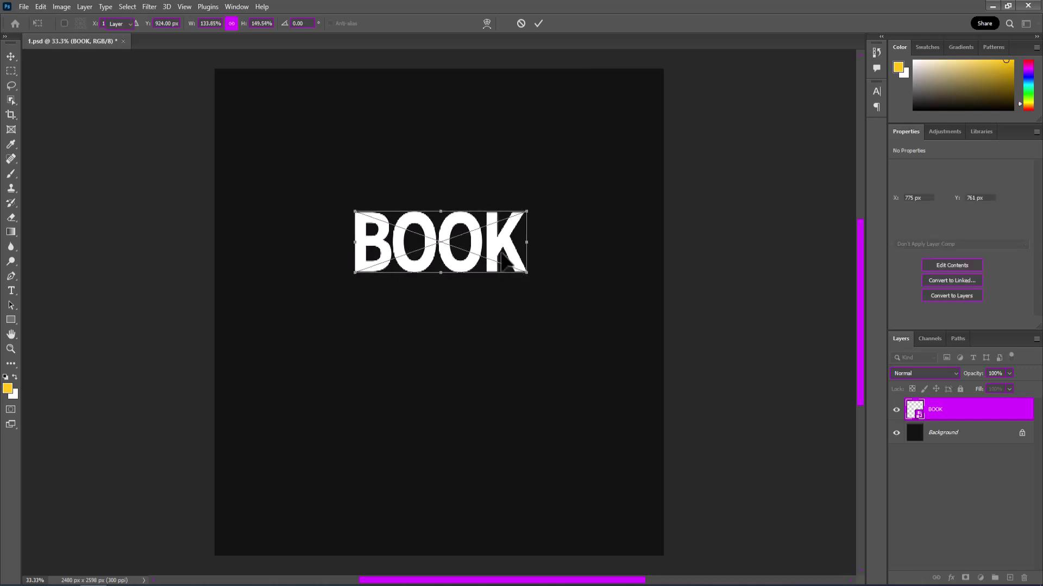
{"action": "key", "text": "Return"}
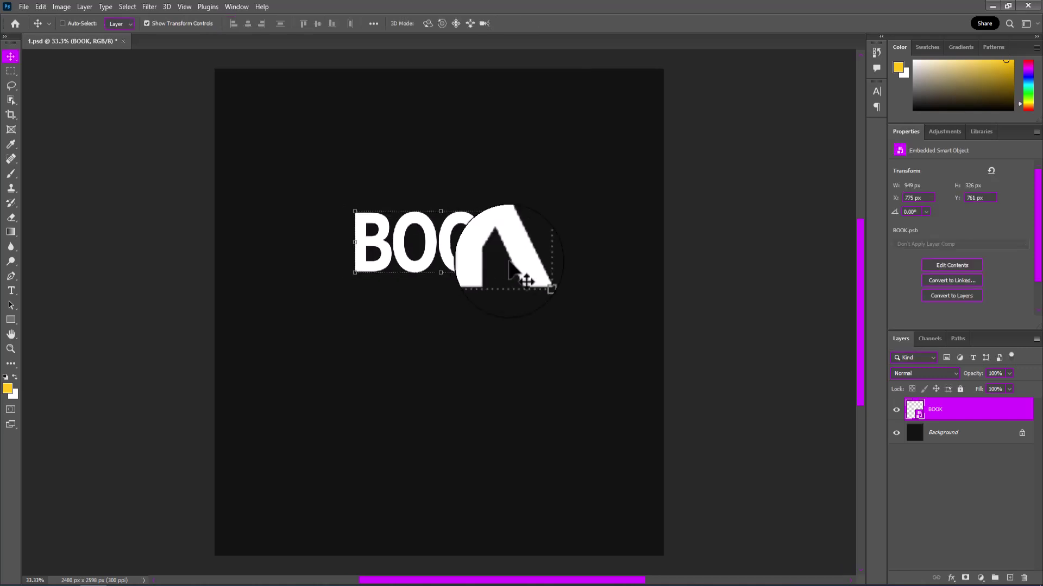
{"action": "left_click", "coordinate": [965, 577]}
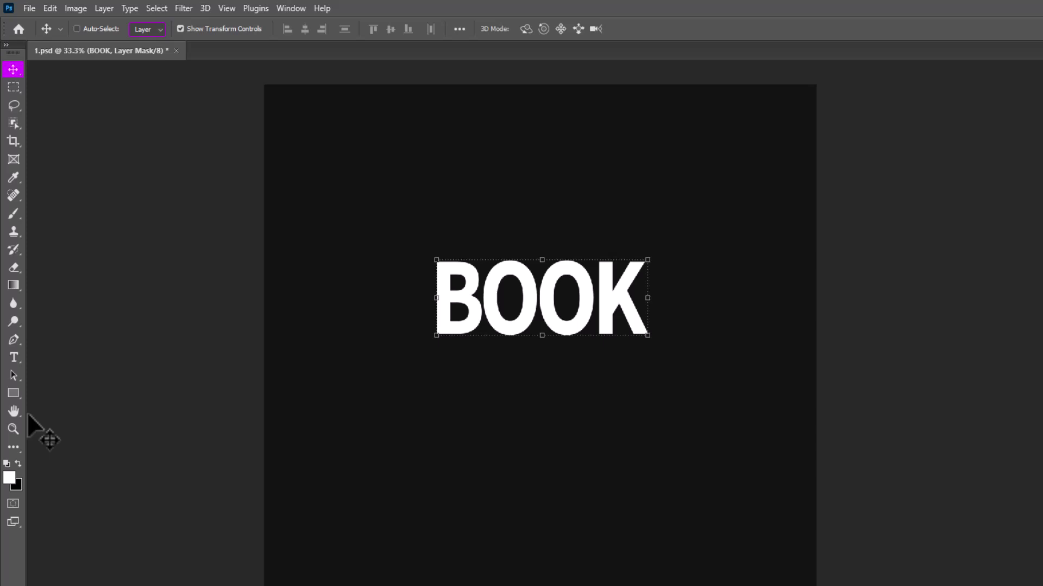
- Draw a black gradient on BOOK's layer mask so its bottom fades into the background
{"action": "left_click", "coordinate": [14, 285]}
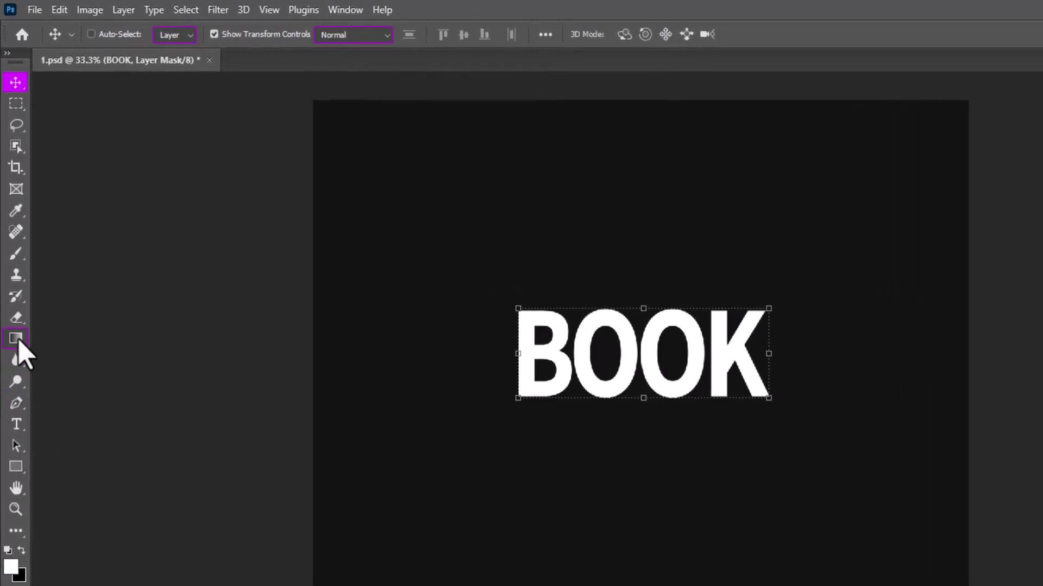
{"action": "left_click", "coordinate": [20, 549]}
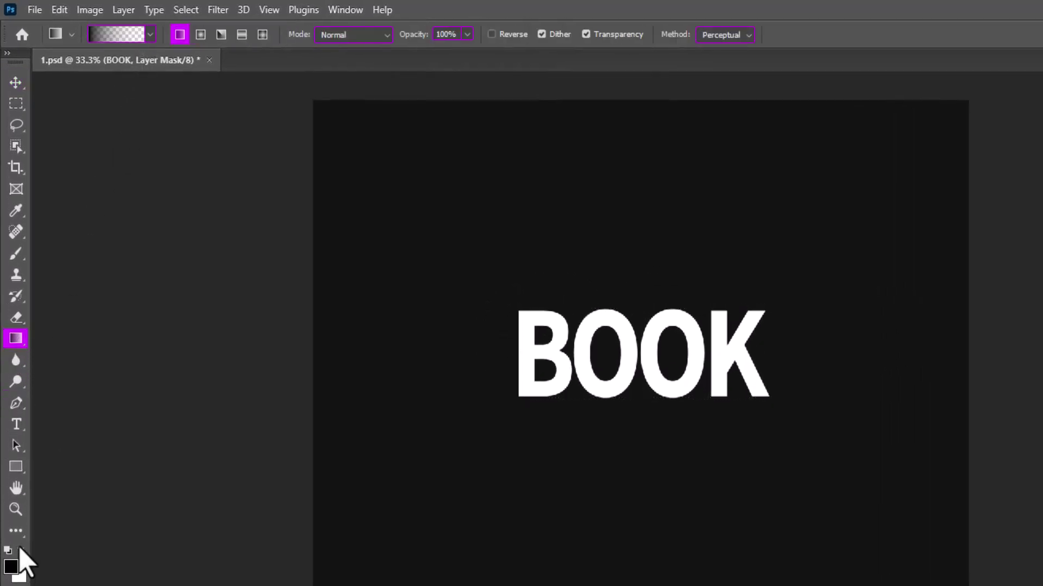
{"action": "left_click", "coordinate": [150, 35]}
{"action": "left_click", "coordinate": [34, 65]}
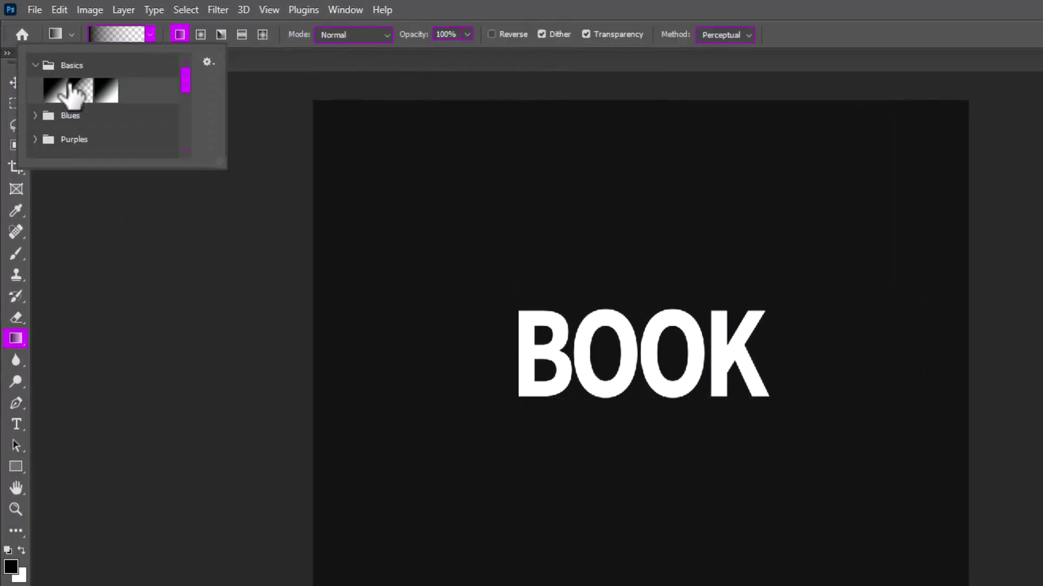
{"action": "key", "text": "Escape"}
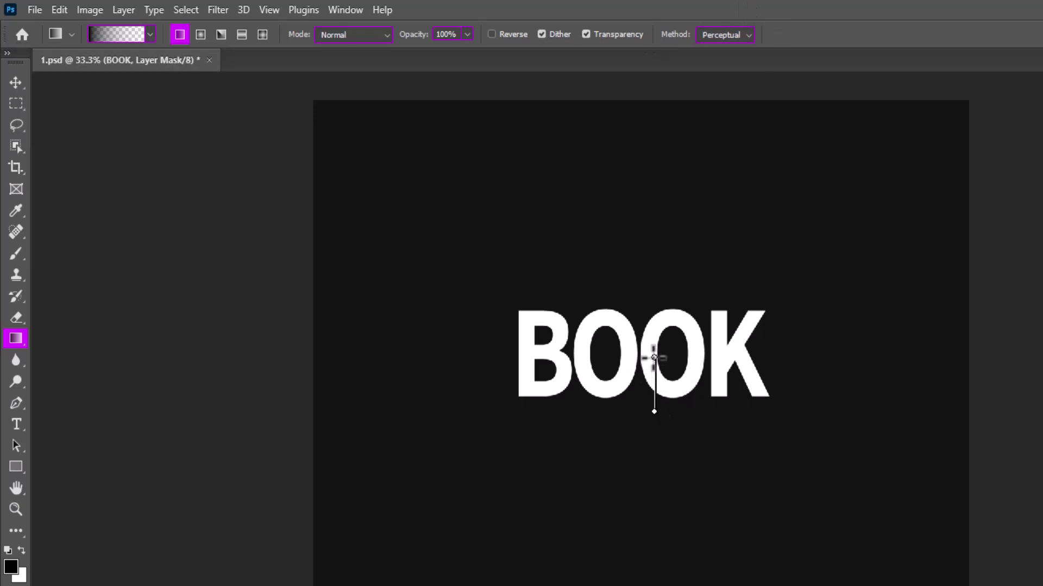
{"action": "mouse_move", "coordinate": [654, 358]}
{"action": "left_mouse_down"}
{"action": "mouse_move", "coordinate": [645, 372]}
{"action": "mouse_move", "coordinate": [643, 346]}
{"action": "left_mouse_up"}
{"action": "left_click_drag", "start_coordinate": [636, 395], "coordinate": [636, 344]}
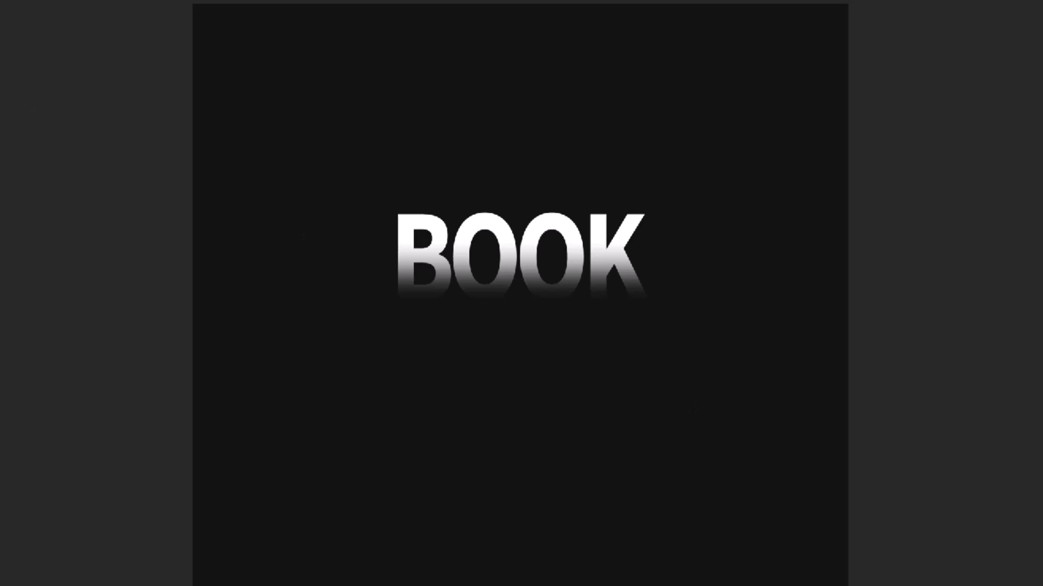
- Apply a Perspective transform that pulls BOOK's bottom corners inward into a tapered shape
{"action": "right_click", "coordinate": [644, 248]}
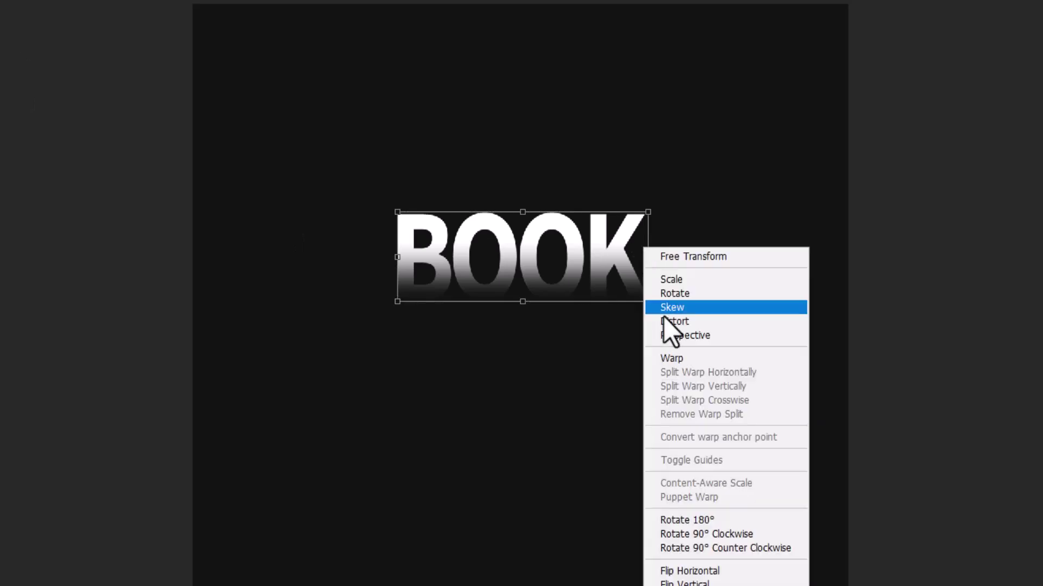
{"action": "left_click", "coordinate": [677, 337]}
{"action": "mouse_move", "coordinate": [649, 301]}
{"action": "left_mouse_down"}
{"action": "mouse_move", "coordinate": [600, 302]}
{"action": "mouse_move", "coordinate": [612, 300]}
{"action": "left_mouse_up"}
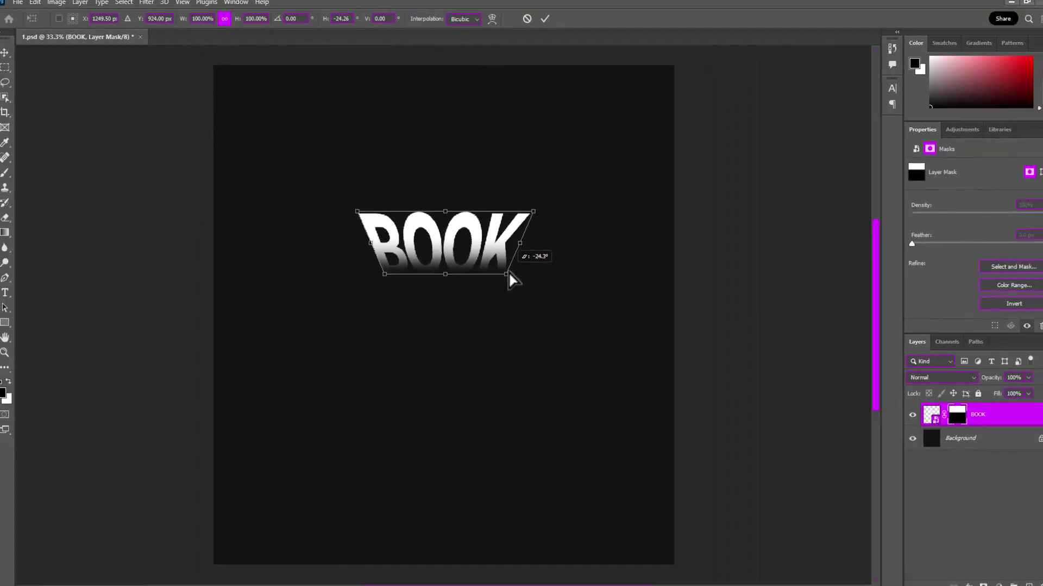
{"action": "left_click_drag", "start_coordinate": [501, 273], "coordinate": [500, 272]}
{"action": "left_click", "coordinate": [537, 24]}
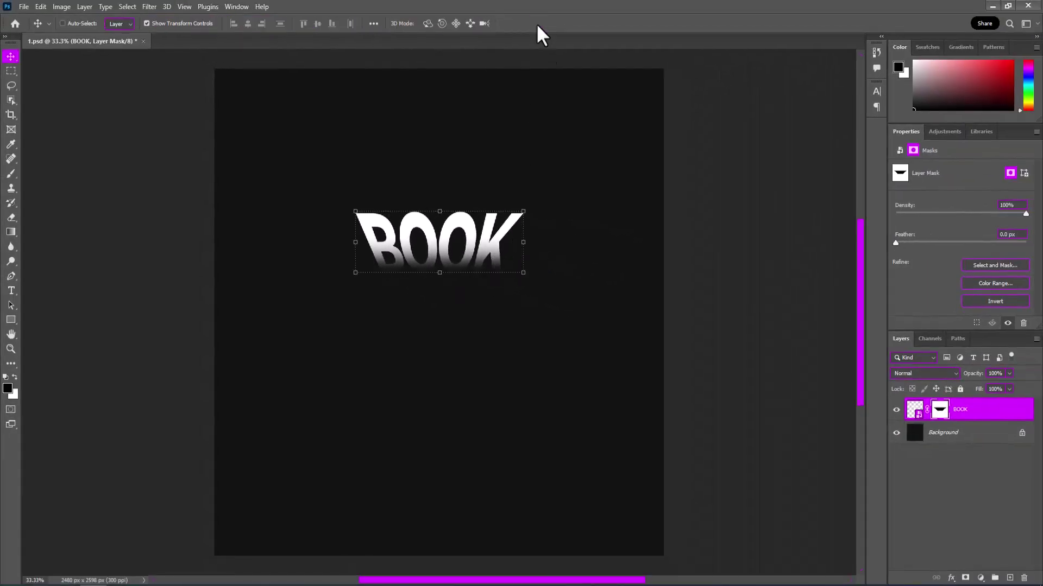
- Duplicate BOOK, shift the copy slightly down, and slant its bottom edge leftward
{"action": "key", "text": "ctrl+j"}
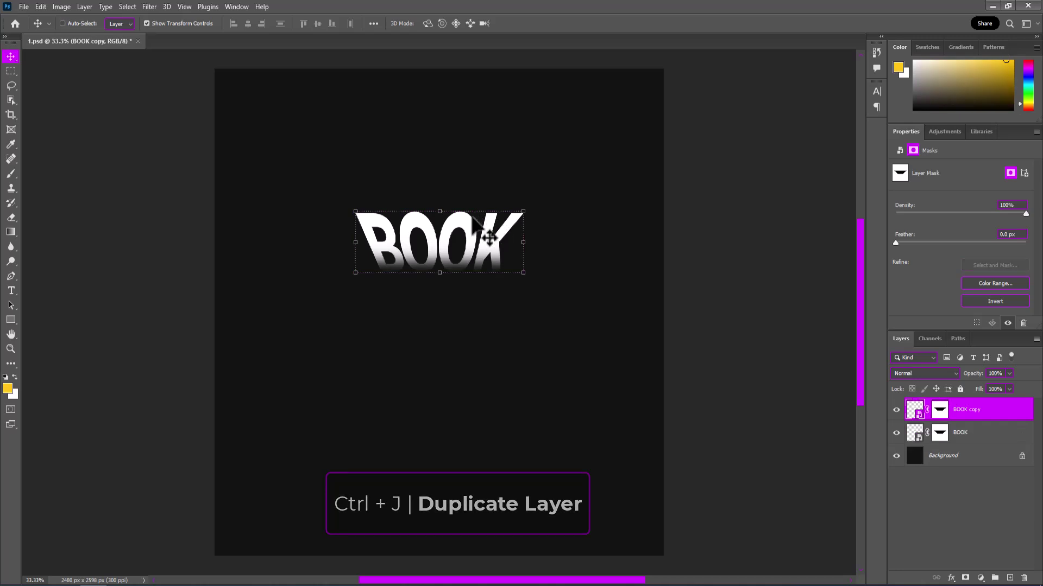
{"action": "mouse_move", "coordinate": [470, 250]}
{"action": "left_mouse_down"}
{"action": "mouse_move", "coordinate": [440, 225]}
{"action": "mouse_move", "coordinate": [441, 265]}
{"action": "left_mouse_up"}
{"action": "key", "text": "ctrl+t"}
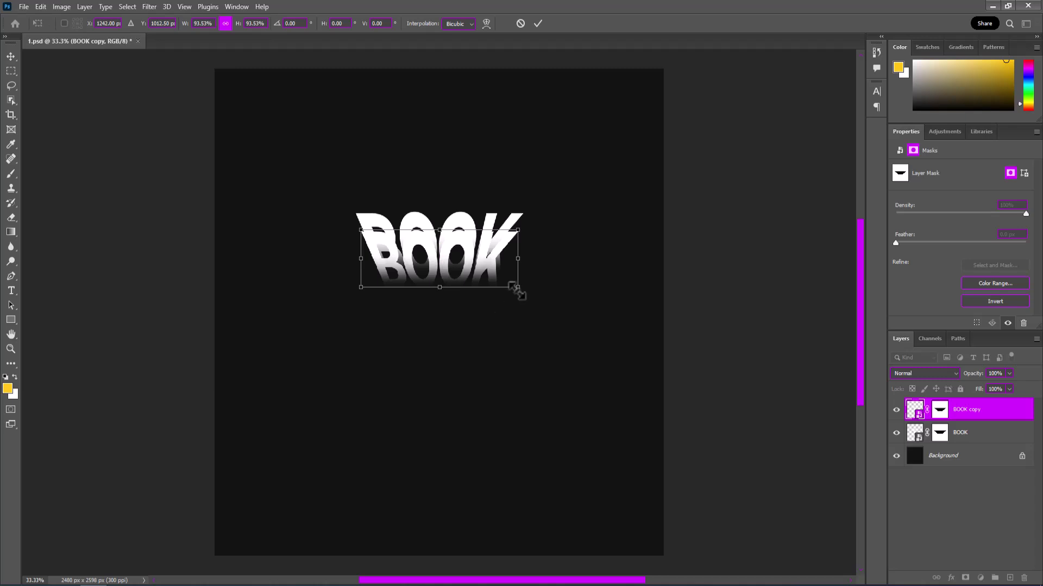
{"action": "right_click", "coordinate": [513, 288]}
{"action": "key", "text": "Escape"}
{"action": "left_click_drag", "start_coordinate": [517, 288], "coordinate": [506, 286]}
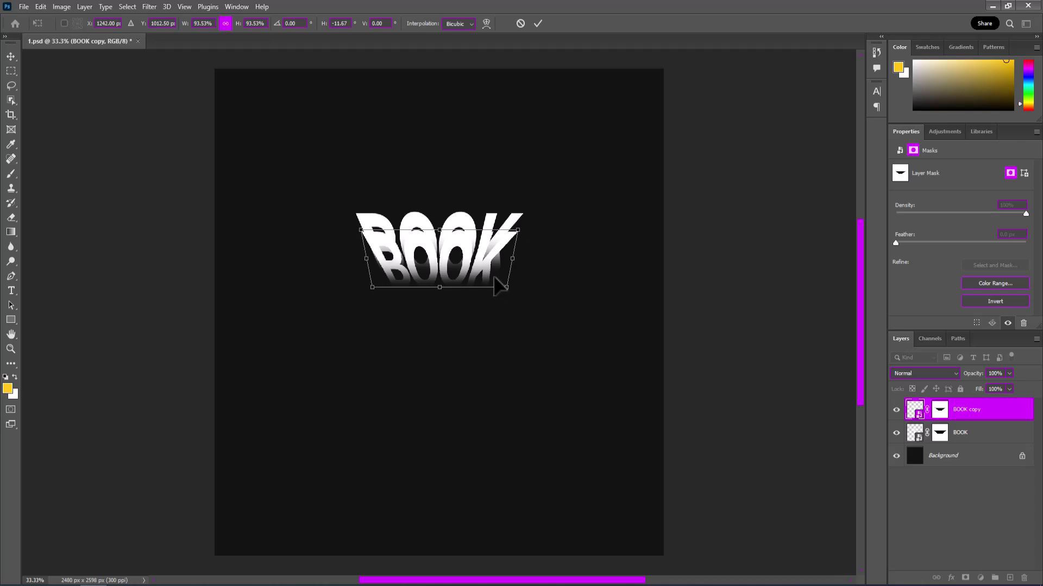
{"action": "left_click", "coordinate": [538, 23]}
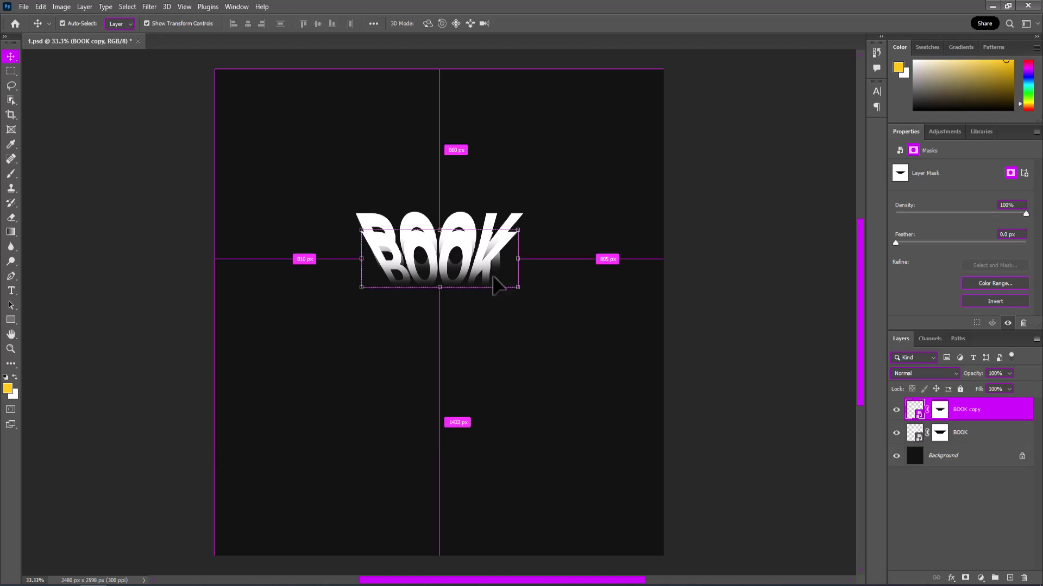
- Create BOOK copy 2, squashed to about 60% height and slightly shrunk
{"action": "key", "text": "ctrl+j"}
{"action": "left_click_drag", "start_coordinate": [439, 229], "coordinate": [439, 253]}
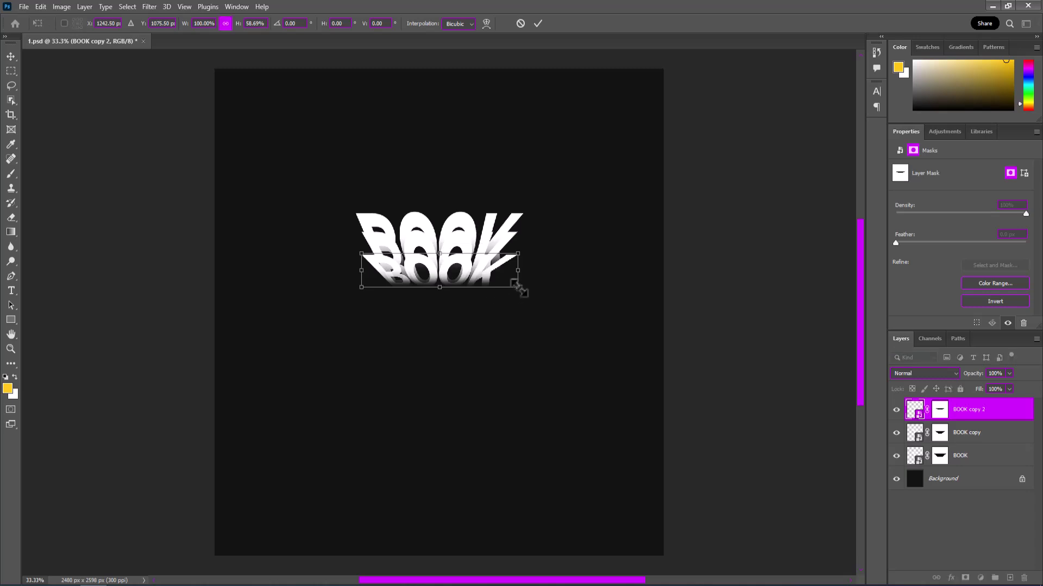
{"action": "left_click_drag", "start_coordinate": [518, 290], "coordinate": [514, 290]}
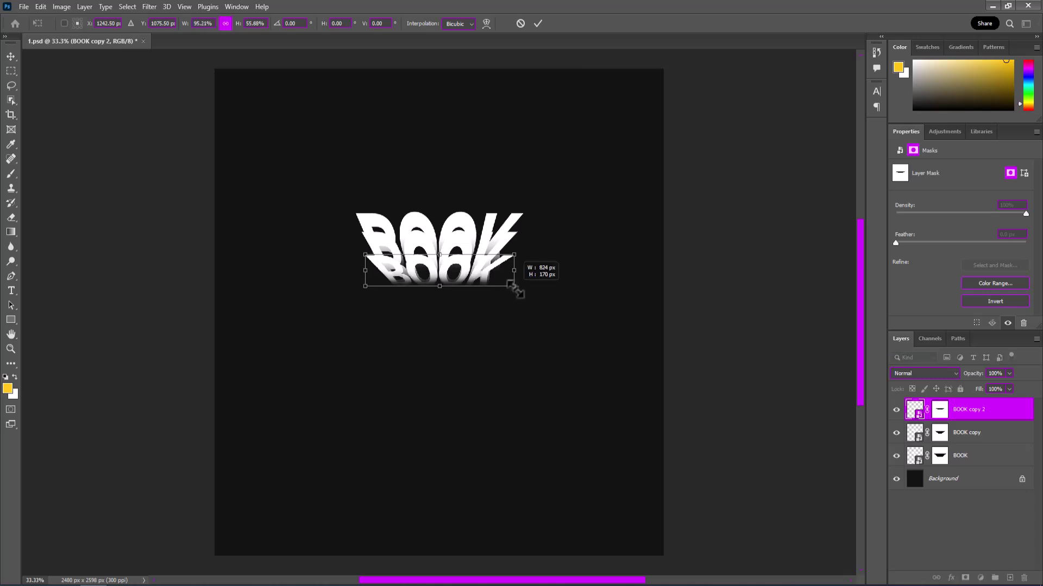
{"action": "left_click", "coordinate": [538, 25]}
- Repeat the transform with Ctrl+Shift+Alt+T up to BOOK copy 7, then select all BOOK layers
{"action": "key", "text": "ctrl+shift+alt+t"}
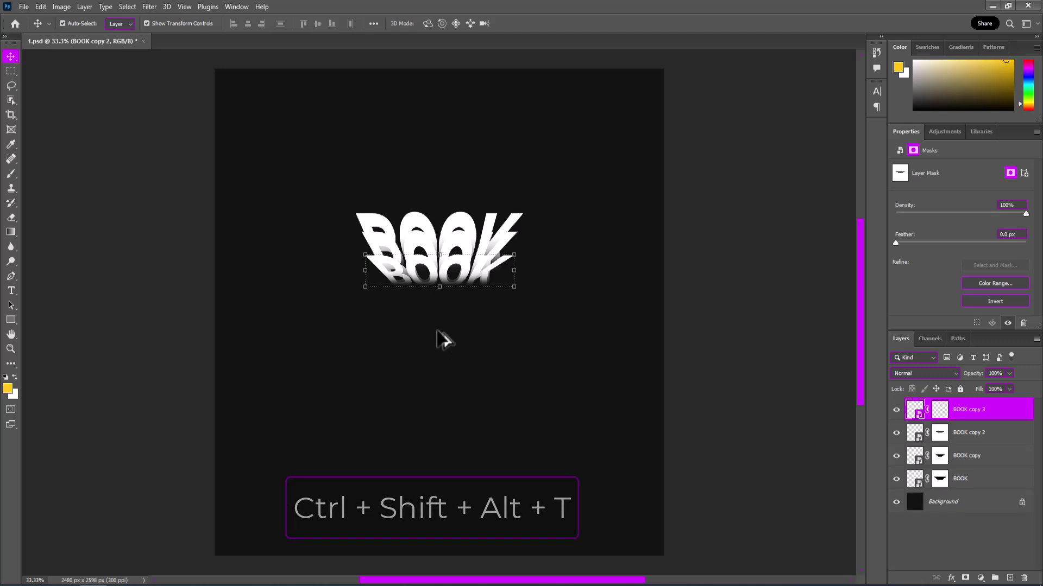
{"action": "key", "text": "ctrl+shift+alt+t"}
{"action": "key", "text": "ctrl+shift+alt+t"}
{"action": "key", "text": "ctrl+shift+alt+t"}
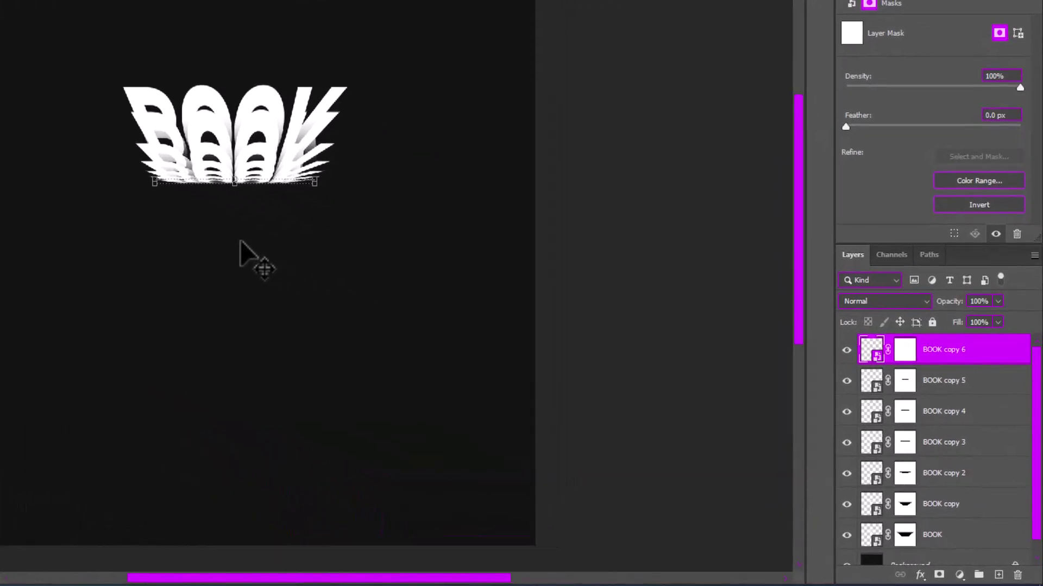
{"action": "key", "text": "ctrl+shift+alt+t"}
{"action": "left_click_drag", "start_coordinate": [1037, 407], "coordinate": [1037, 467]}
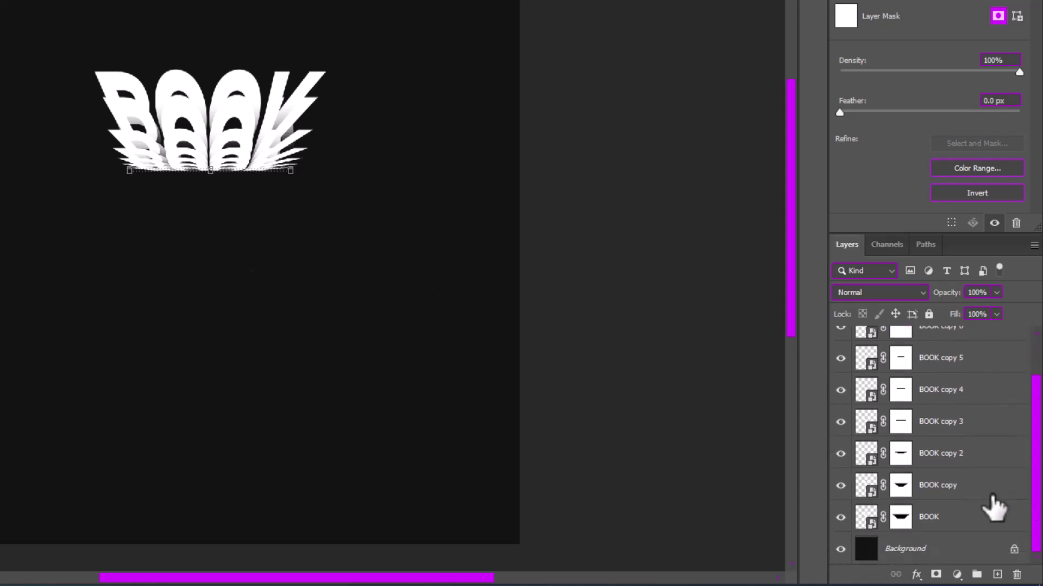
{"action": "left_click", "coordinate": [970, 521], "text": "shift"}
- Merge the BOOK layers into a smart object and place a vertically flipped copy directly beneath it
{"action": "right_click", "coordinate": [970, 521]}
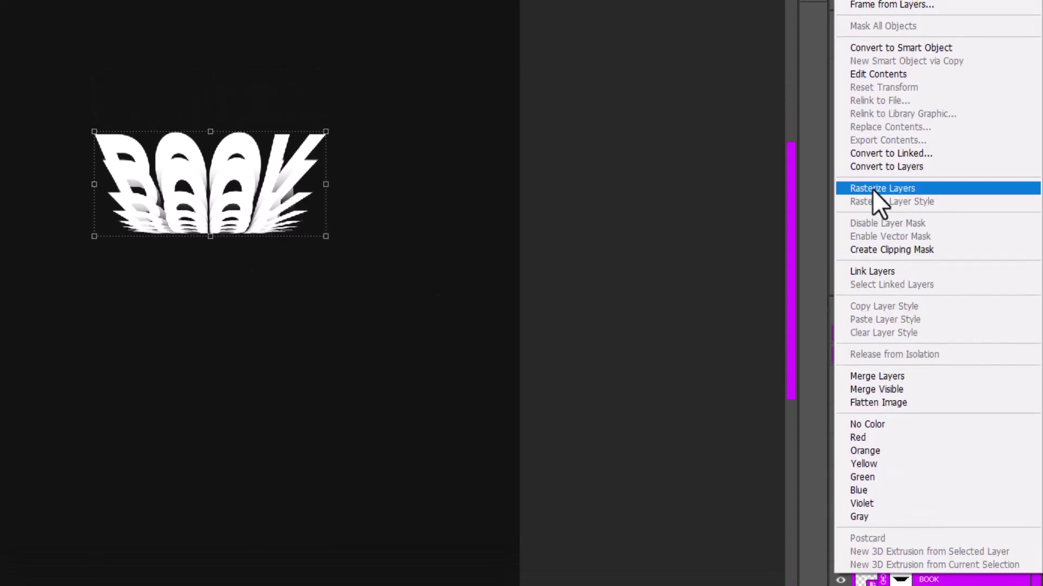
{"action": "left_click", "coordinate": [866, 46]}
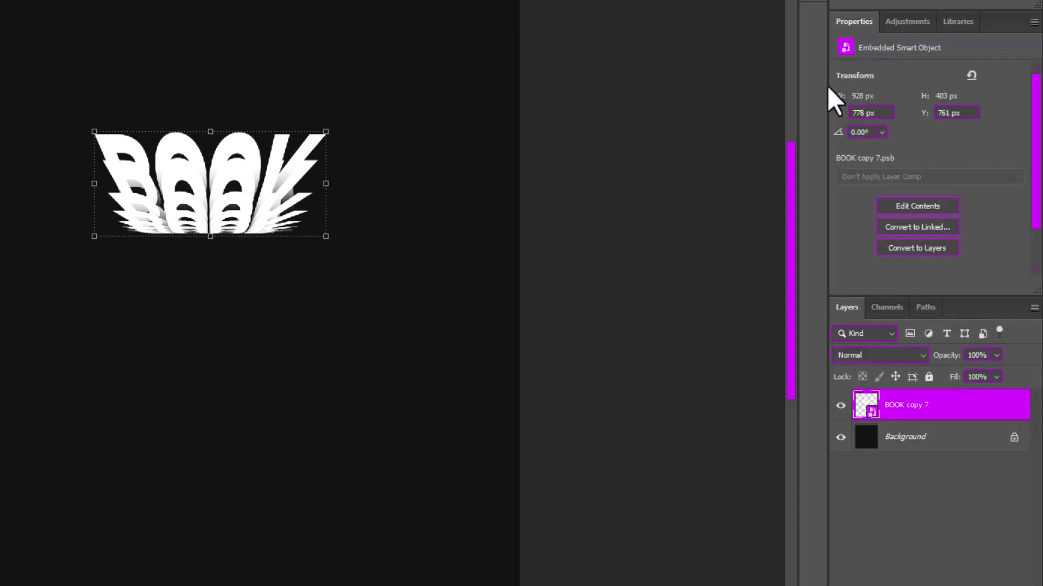
{"action": "key", "text": "ctrl+j"}
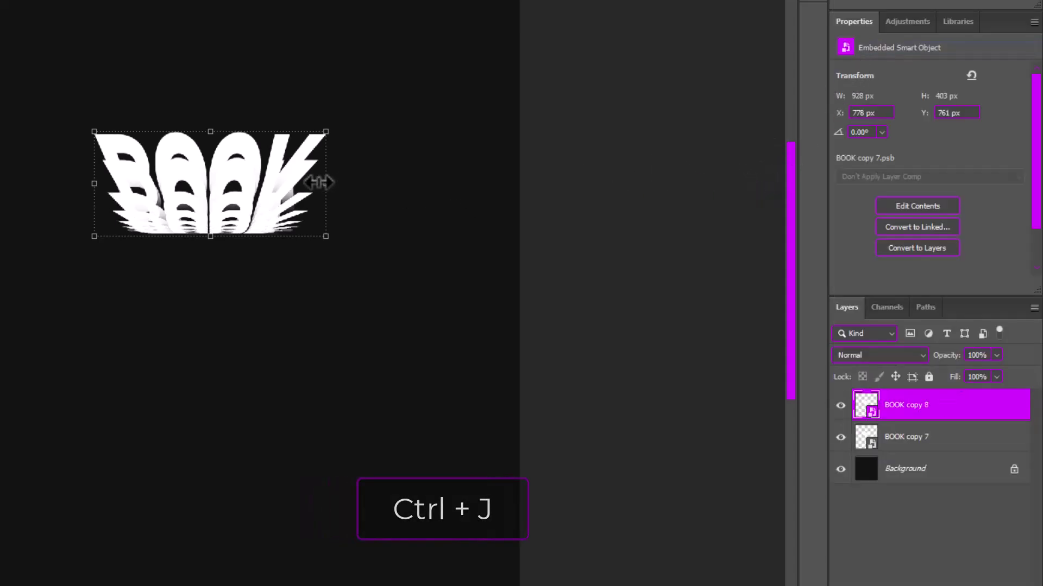
{"action": "key", "text": "ctrl+t"}
{"action": "right_click", "coordinate": [323, 175]}
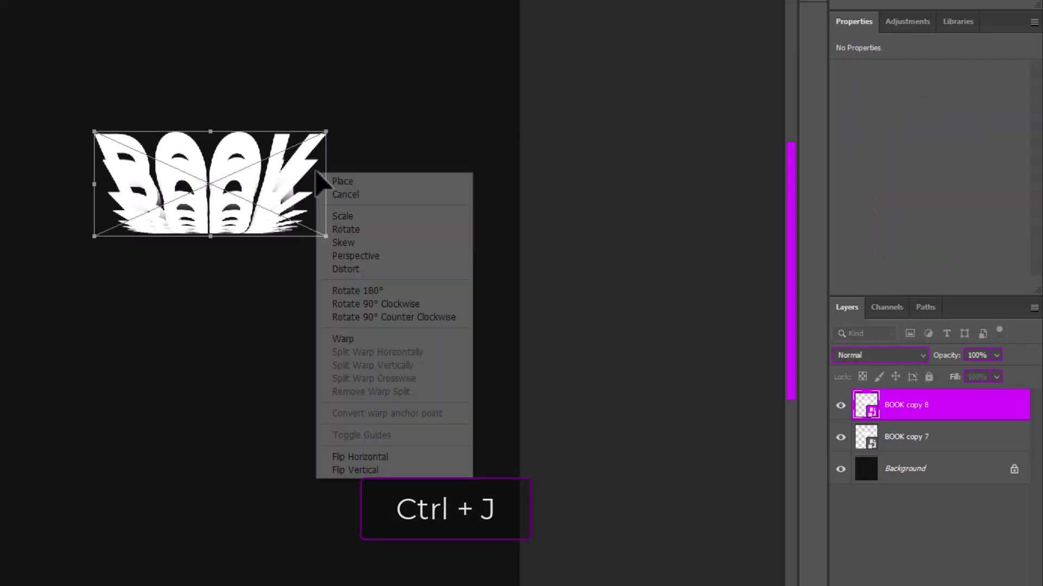
{"action": "left_click", "coordinate": [362, 469]}
{"action": "left_click_drag", "start_coordinate": [287, 226], "coordinate": [288, 332]}
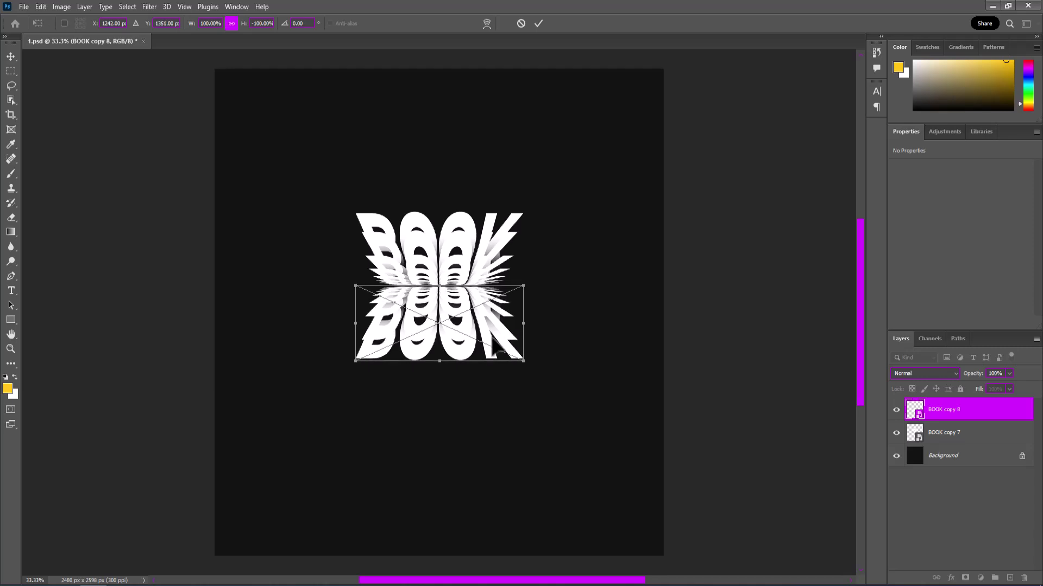
{"action": "left_click_drag", "start_coordinate": [493, 342], "coordinate": [493, 339]}
{"action": "key", "text": "Return"}
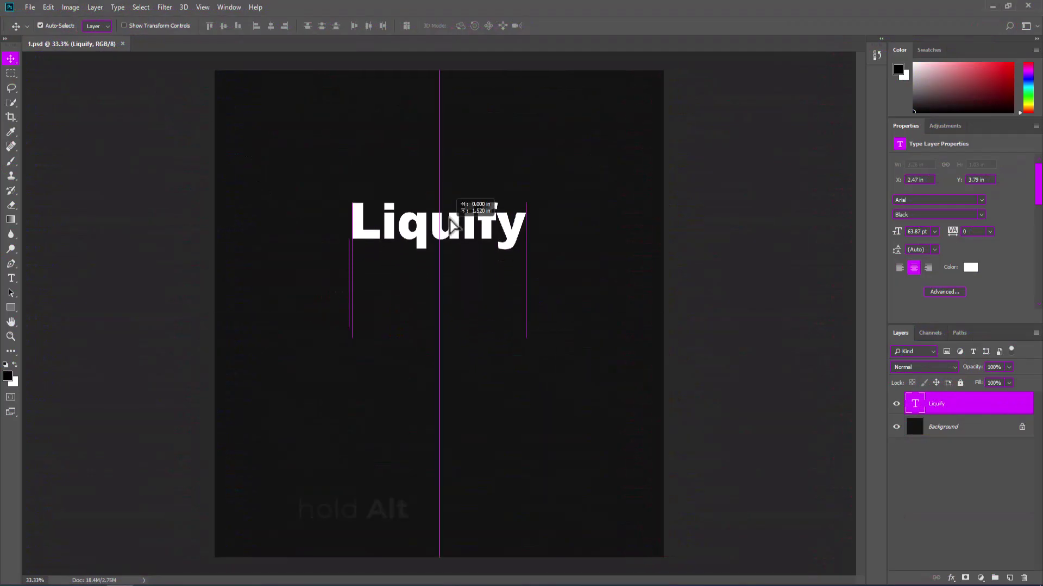
- Alt-drag the Liquify text into three tightly stacked lines, nudging them into place
{"action": "mouse_move", "coordinate": [456, 320]}
{"action": "left_mouse_down"}
{"action": "mouse_move", "coordinate": [456, 210]}
{"action": "mouse_move", "coordinate": [456, 244]}
{"action": "left_mouse_up"}
{"action": "key", "text": "shift+Down"}
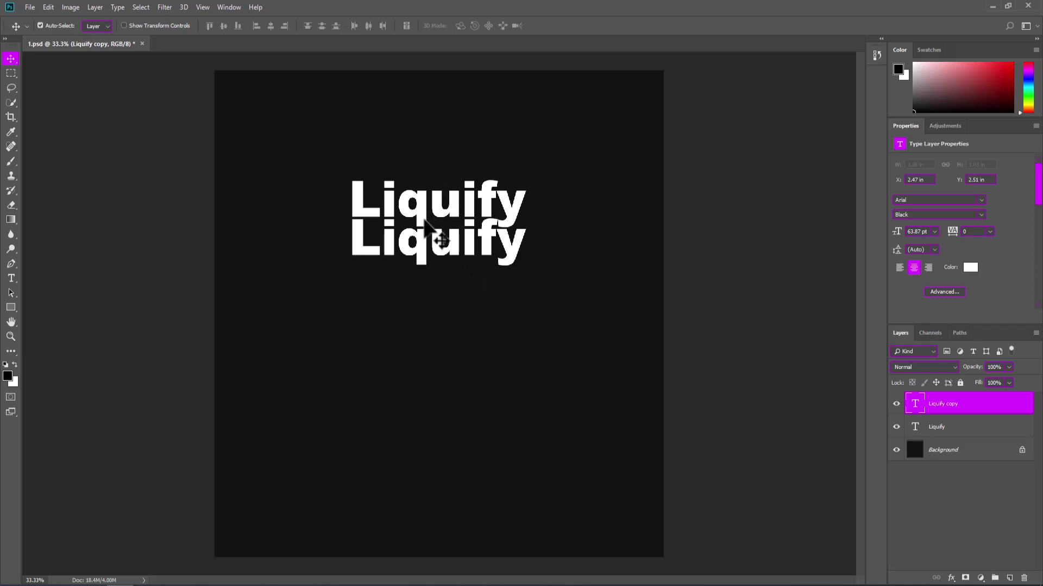
{"action": "left_click_drag", "start_coordinate": [425, 222], "coordinate": [443, 294]}
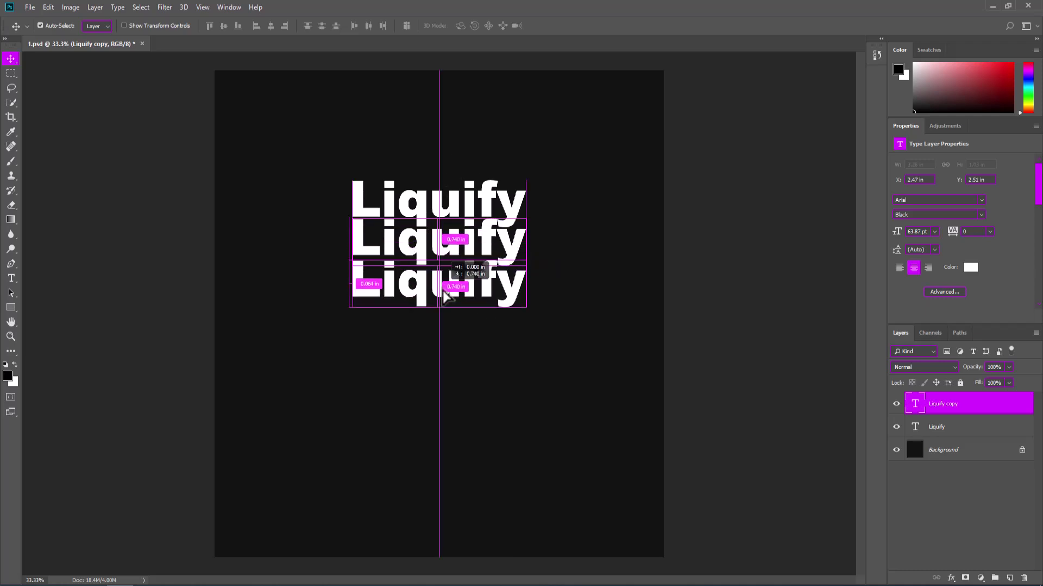
{"action": "left_click_drag", "start_coordinate": [443, 294], "coordinate": [442, 292]}
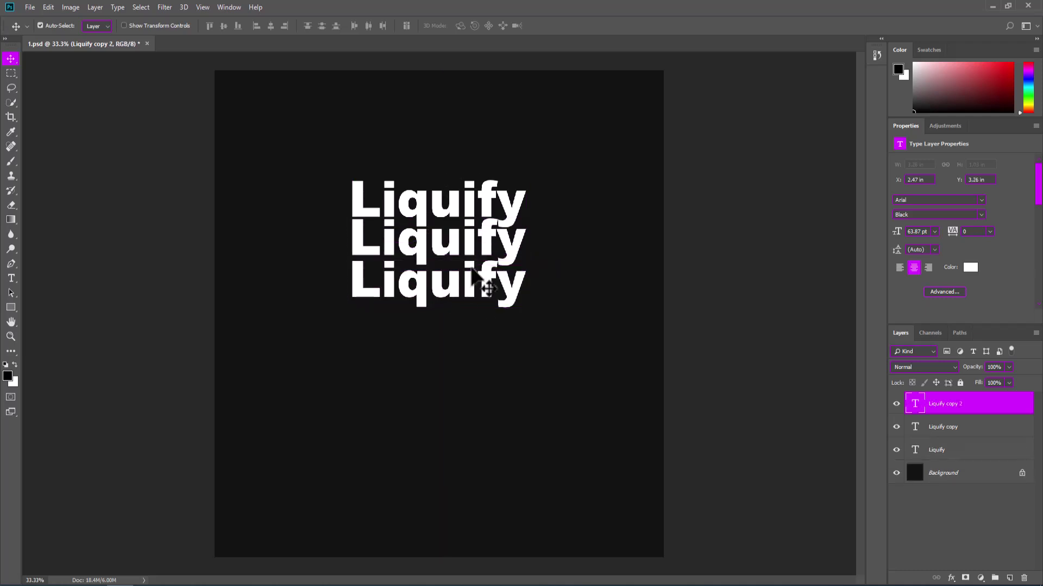
{"action": "key", "text": "shift+Up"}
{"action": "key", "text": "Up"}
{"action": "key", "text": "Up"}
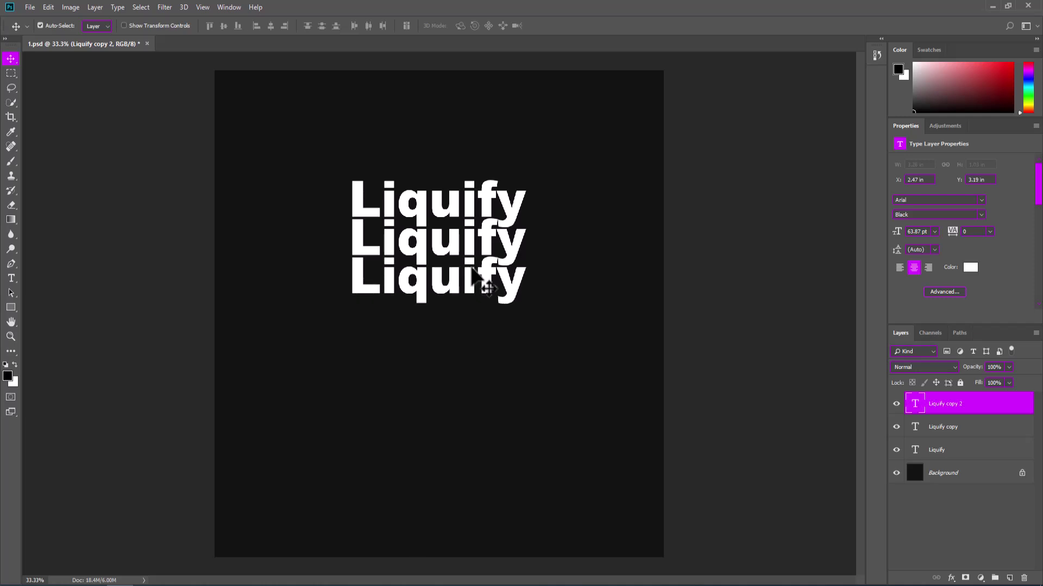
- Copy two lines downward to make five evenly spaced Liquify rows
{"action": "left_click", "coordinate": [952, 429], "text": "shift"}
{"action": "left_click_drag", "start_coordinate": [508, 310], "coordinate": [485, 357]}
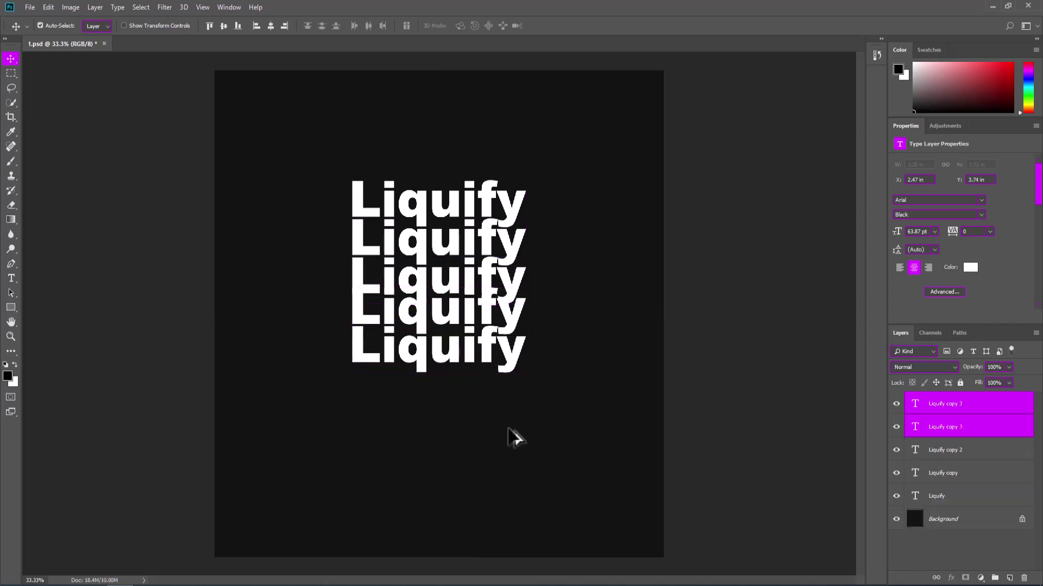
{"action": "key", "text": "shift+Down"}
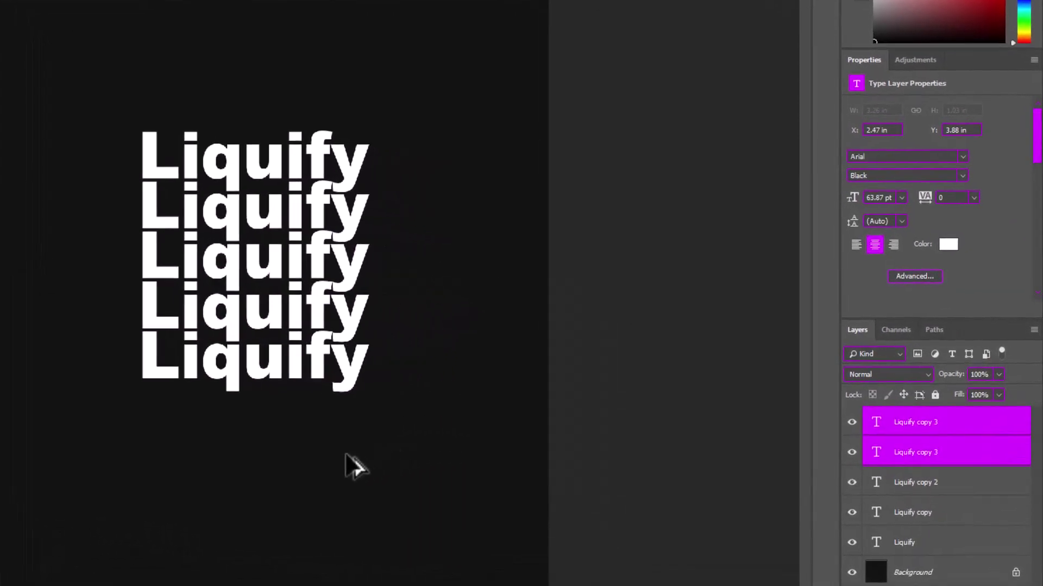
{"action": "left_click", "coordinate": [951, 429]}
- Merge the five Liquify text layers into one smart object and move it lower
{"action": "left_click", "coordinate": [942, 546], "text": "shift"}
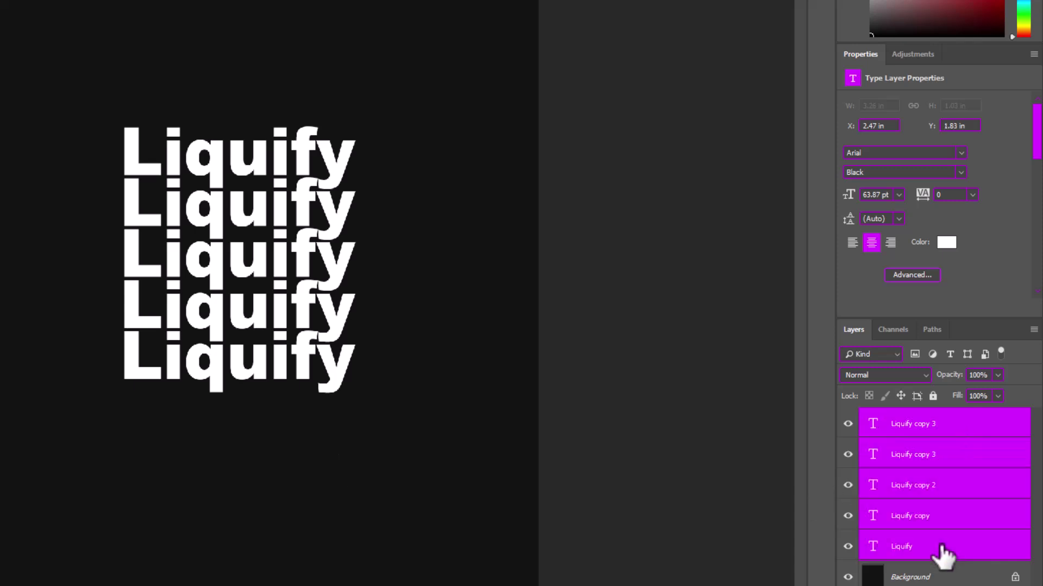
{"action": "right_click", "coordinate": [942, 547]}
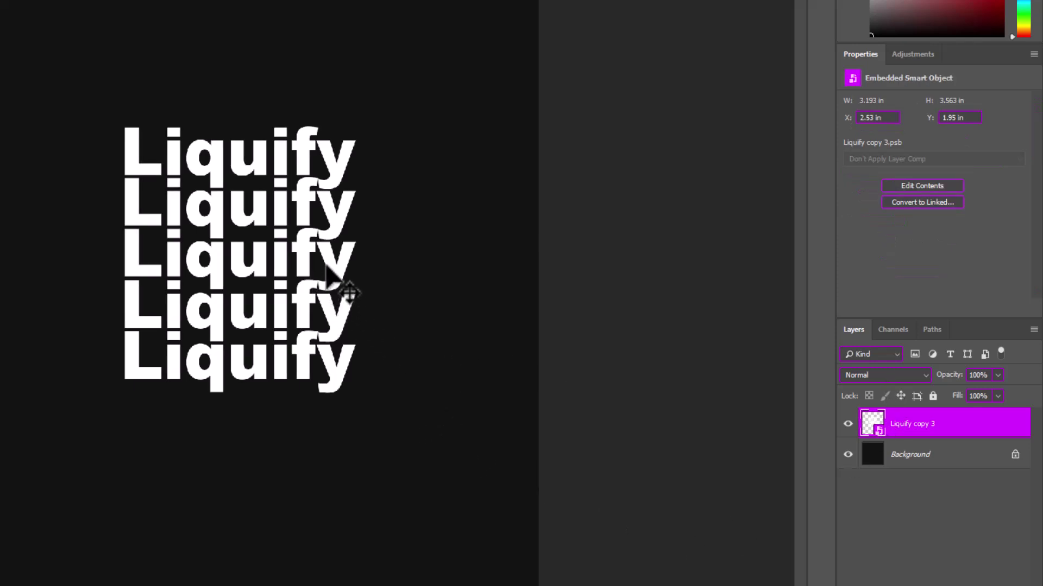
{"action": "left_click_drag", "start_coordinate": [333, 281], "coordinate": [593, 450]}
- Use the Liquify filter's Forward Warp to smear the rows into wavy, dripping distortions
{"action": "left_click", "coordinate": [140, 9]}
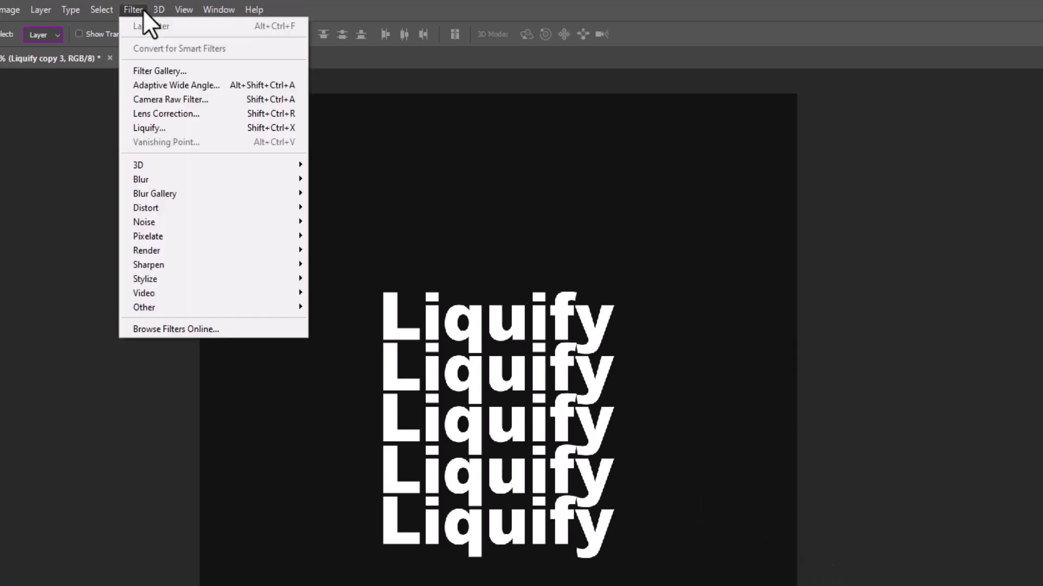
{"action": "left_click", "coordinate": [145, 127]}
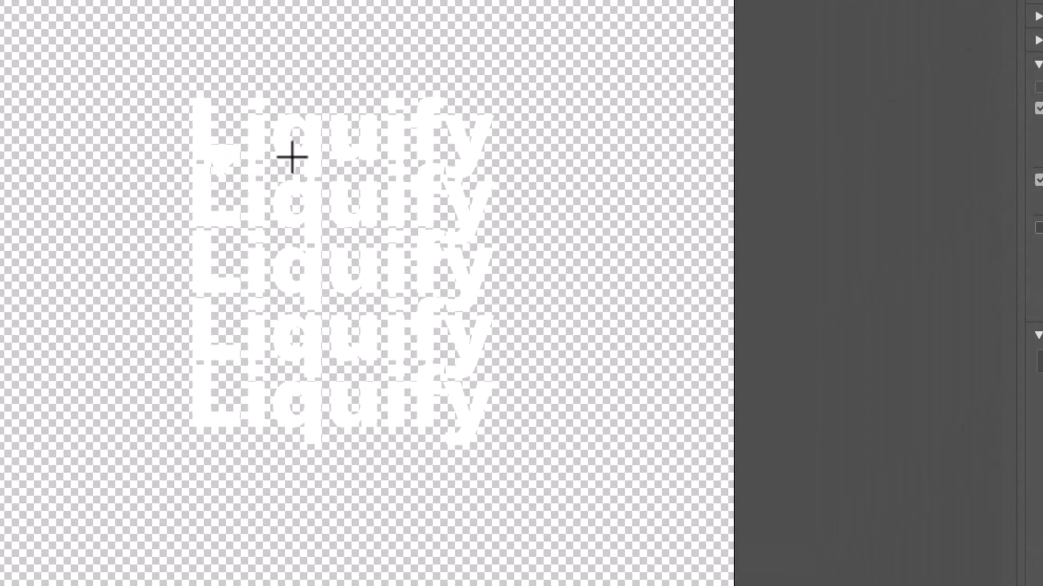
{"action": "left_click_drag", "start_coordinate": [372, 154], "coordinate": [467, 238]}
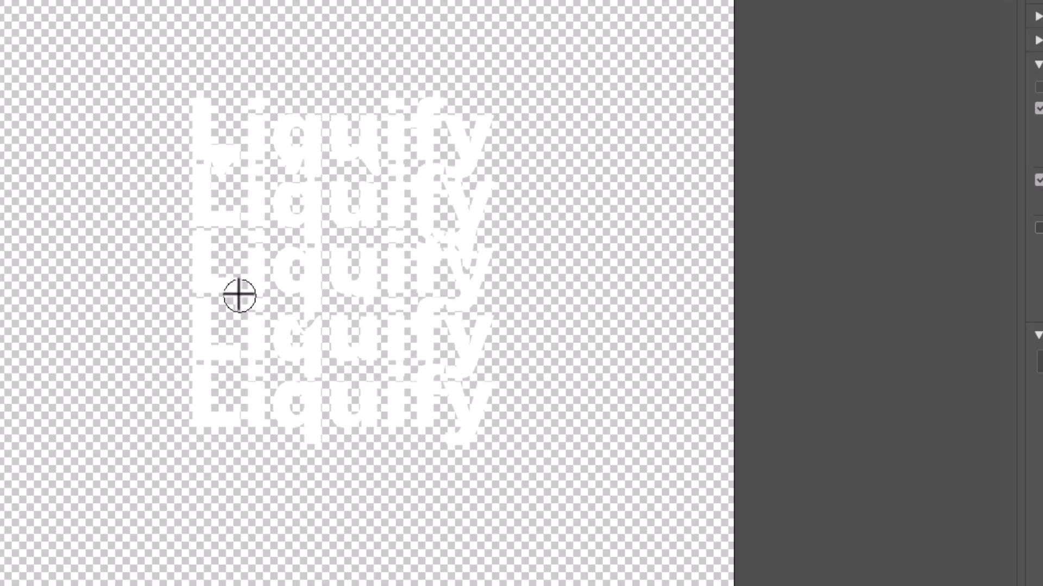
{"action": "mouse_move", "coordinate": [237, 296]}
{"action": "left_mouse_down"}
{"action": "mouse_move", "coordinate": [266, 317]}
{"action": "mouse_move", "coordinate": [201, 379]}
{"action": "mouse_move", "coordinate": [265, 419]}
{"action": "mouse_move", "coordinate": [217, 418]}
{"action": "mouse_move", "coordinate": [198, 453]}
{"action": "mouse_move", "coordinate": [274, 444]}
{"action": "left_mouse_up"}
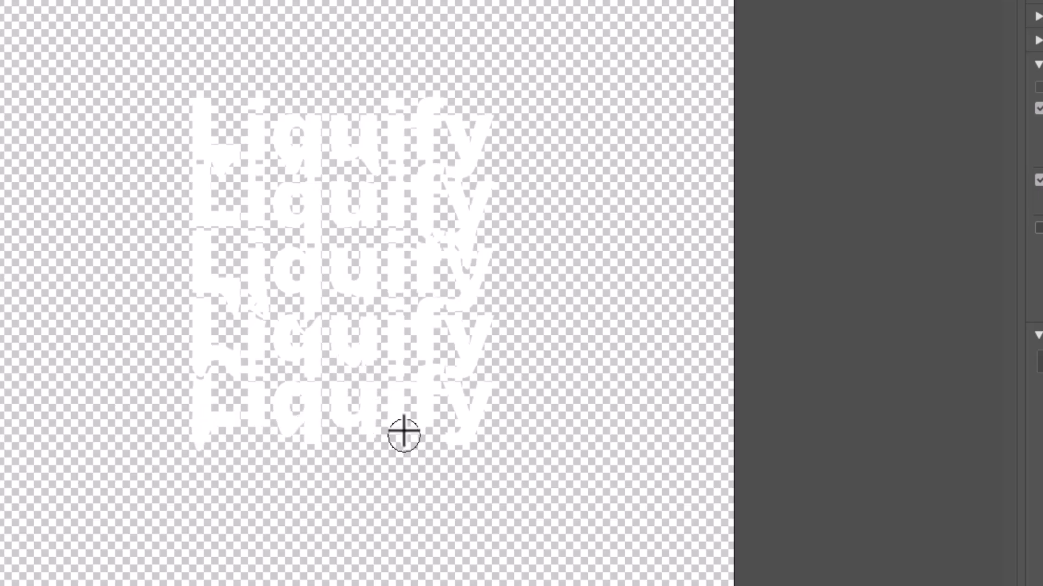
{"action": "mouse_move", "coordinate": [417, 304]}
{"action": "left_mouse_down"}
{"action": "mouse_move", "coordinate": [403, 223]}
{"action": "mouse_move", "coordinate": [391, 289]}
{"action": "mouse_move", "coordinate": [340, 263]}
{"action": "mouse_move", "coordinate": [349, 313]}
{"action": "mouse_move", "coordinate": [326, 217]}
{"action": "mouse_move", "coordinate": [337, 230]}
{"action": "mouse_move", "coordinate": [285, 234]}
{"action": "left_mouse_up"}
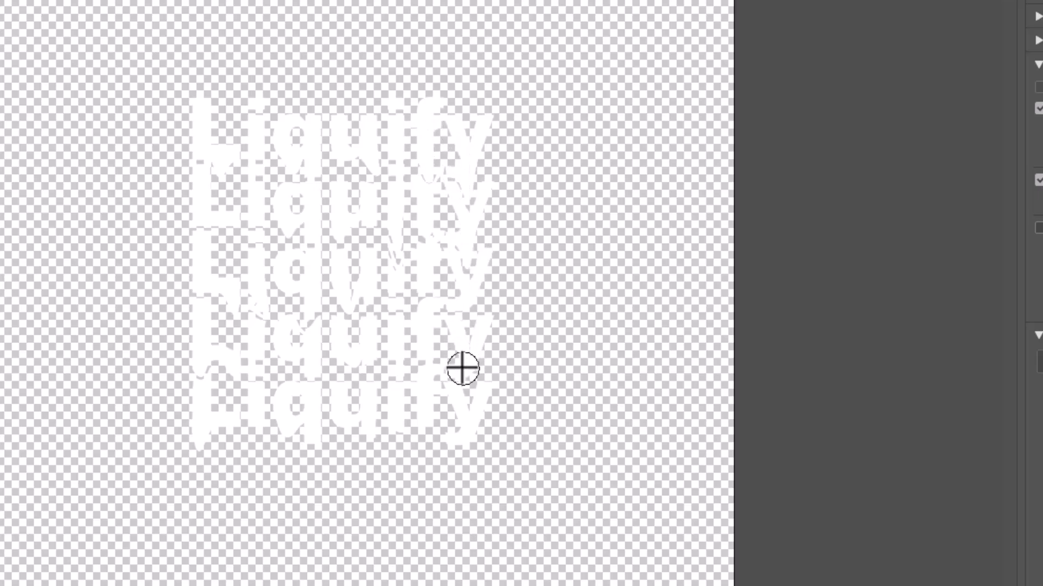
{"action": "left_click_drag", "start_coordinate": [459, 438], "coordinate": [422, 429]}
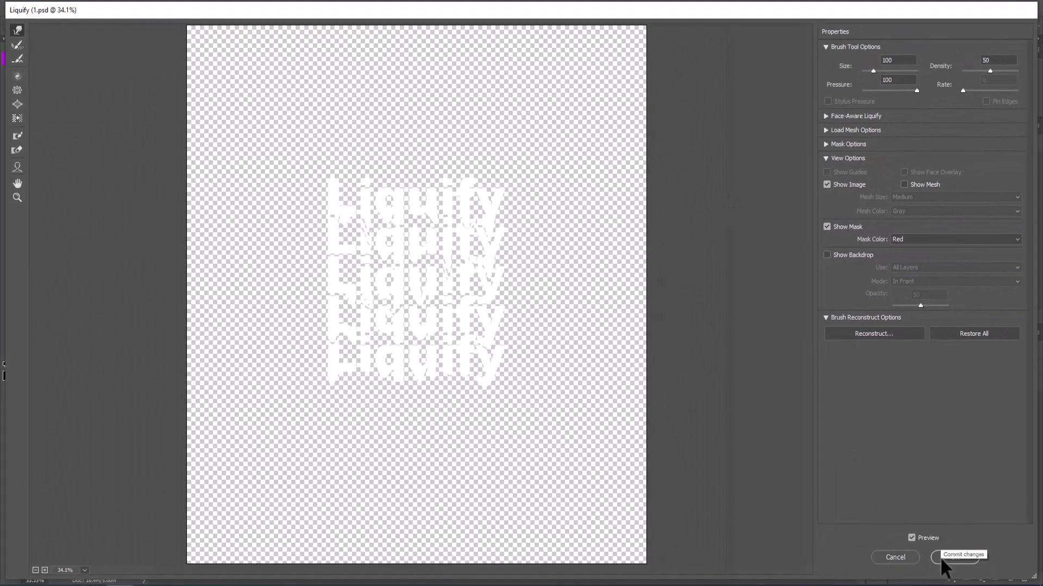
{"action": "left_click", "coordinate": [950, 557]}
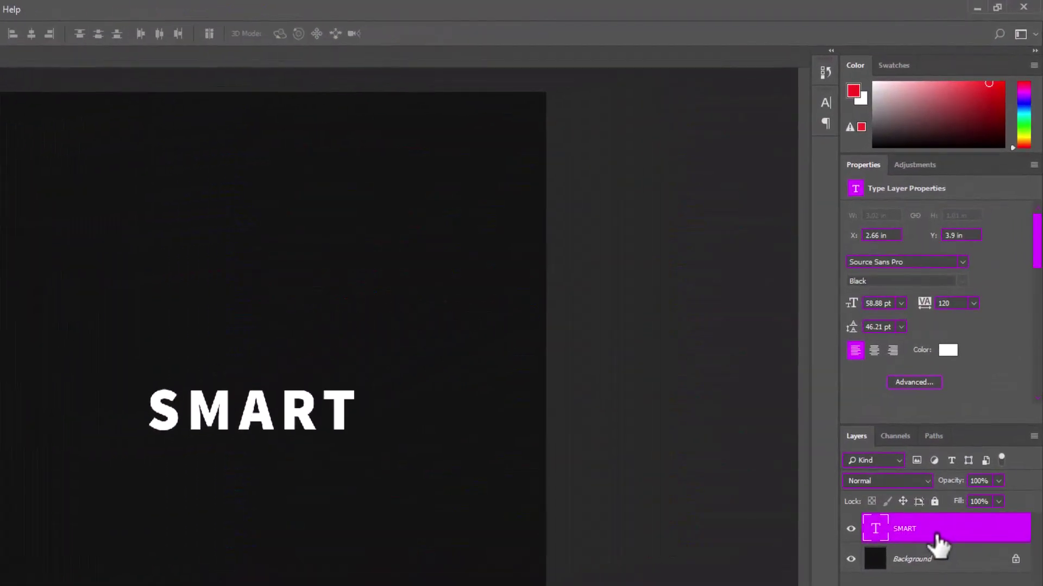
- Convert the white SMART text into an embedded smart object, then open its Blending Options
{"action": "right_click", "coordinate": [942, 527]}
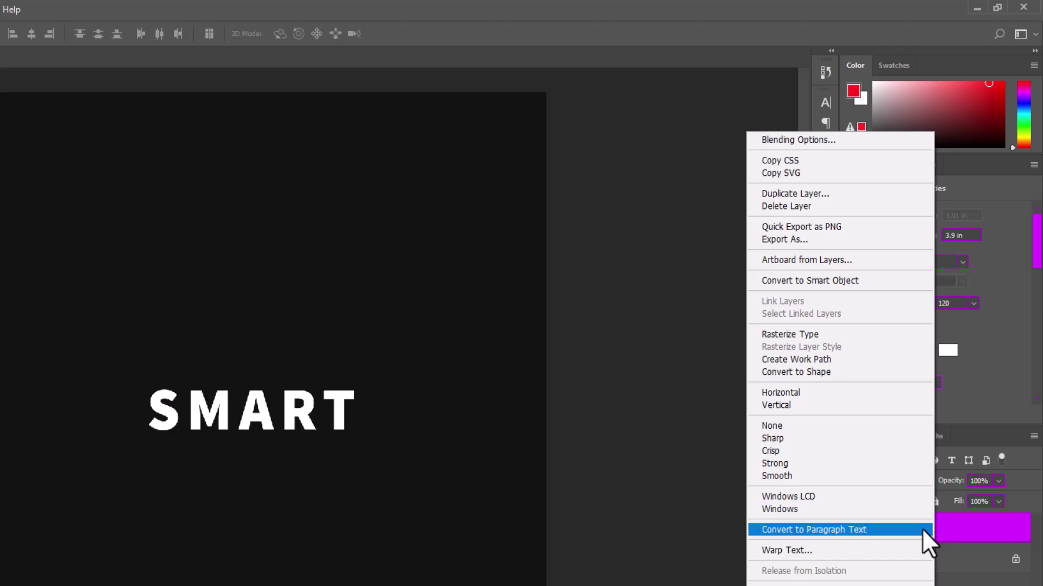
{"action": "left_click", "coordinate": [772, 281]}
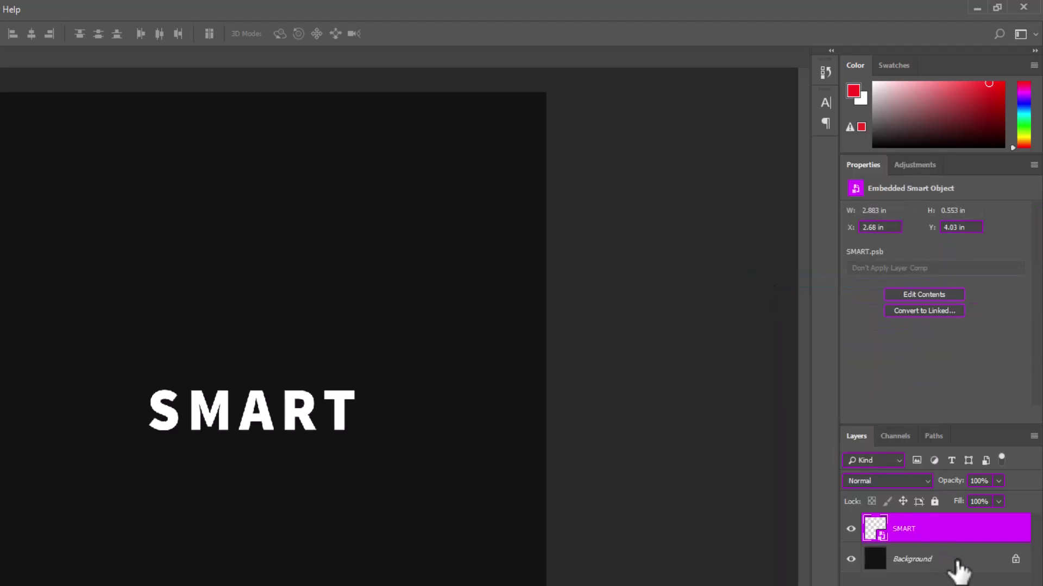
{"action": "right_click", "coordinate": [961, 538]}
{"action": "left_click", "coordinate": [817, 171]}
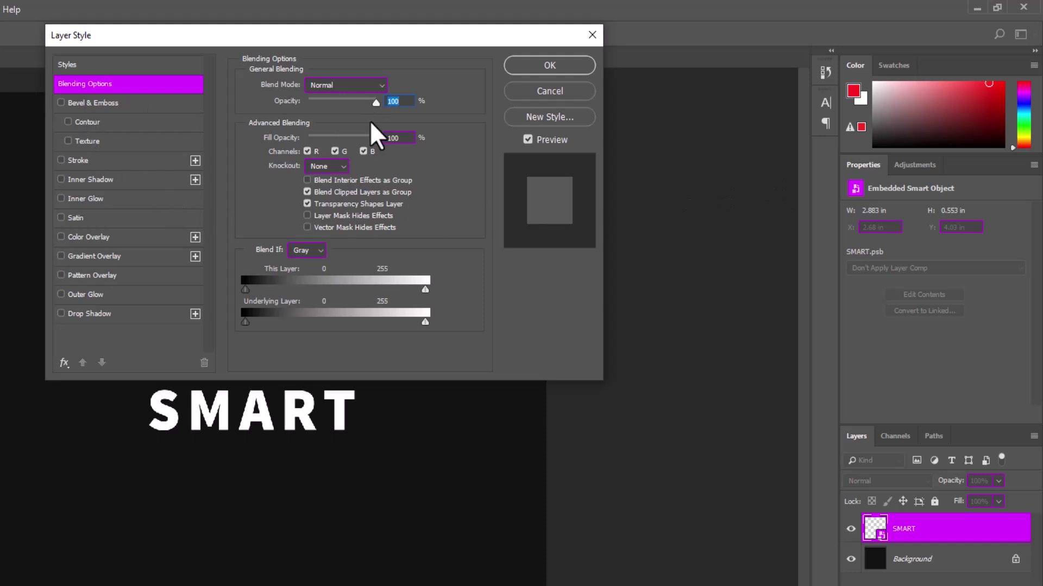
- Drop SMART's fill opacity to 0% and add a strong red stroke outline
{"action": "left_click_drag", "start_coordinate": [373, 136], "coordinate": [306, 136]}
{"action": "left_click", "coordinate": [111, 161]}
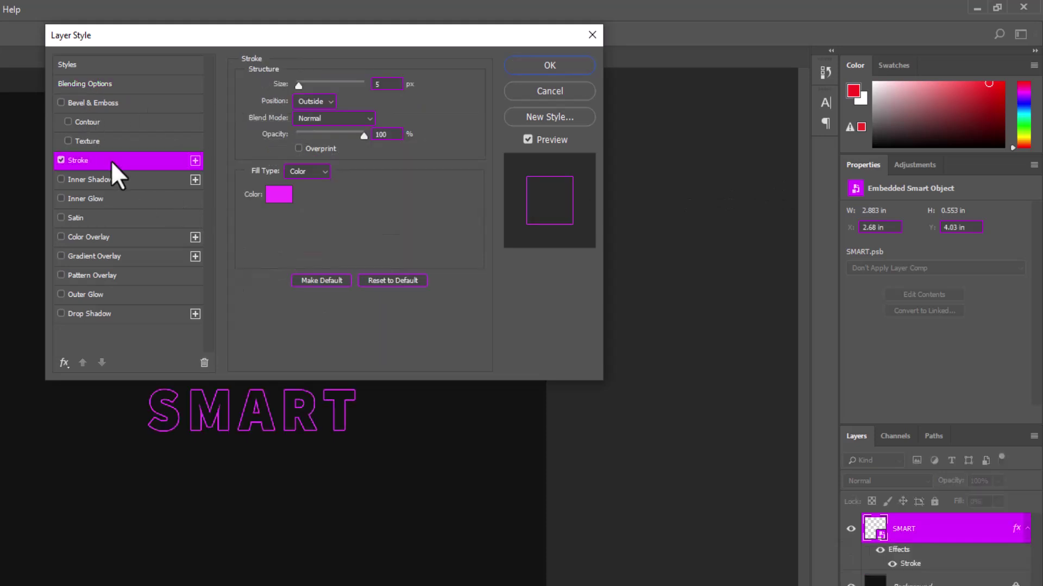
{"action": "left_click", "coordinate": [278, 194]}
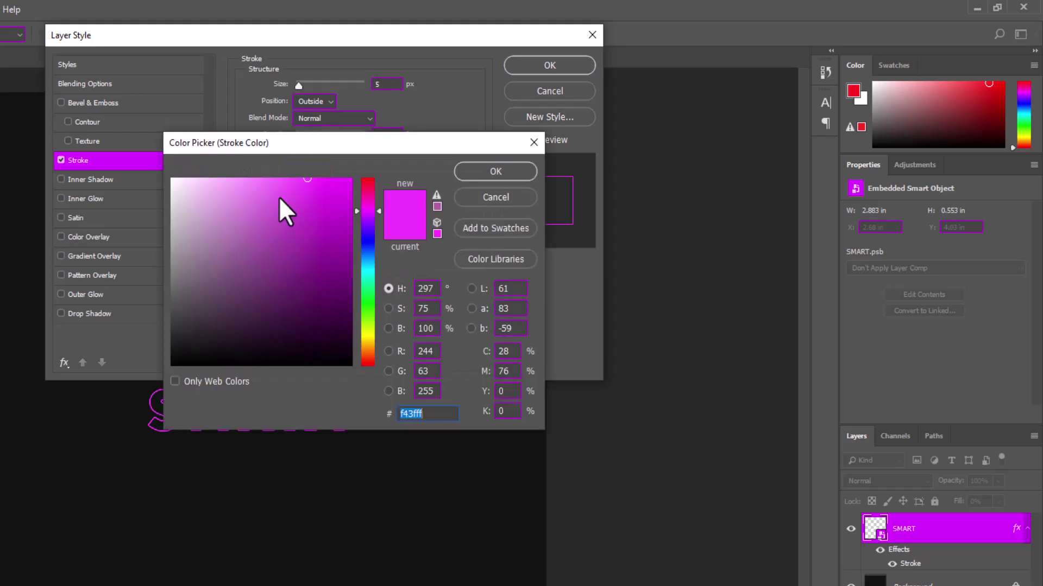
{"action": "left_click", "coordinate": [366, 193]}
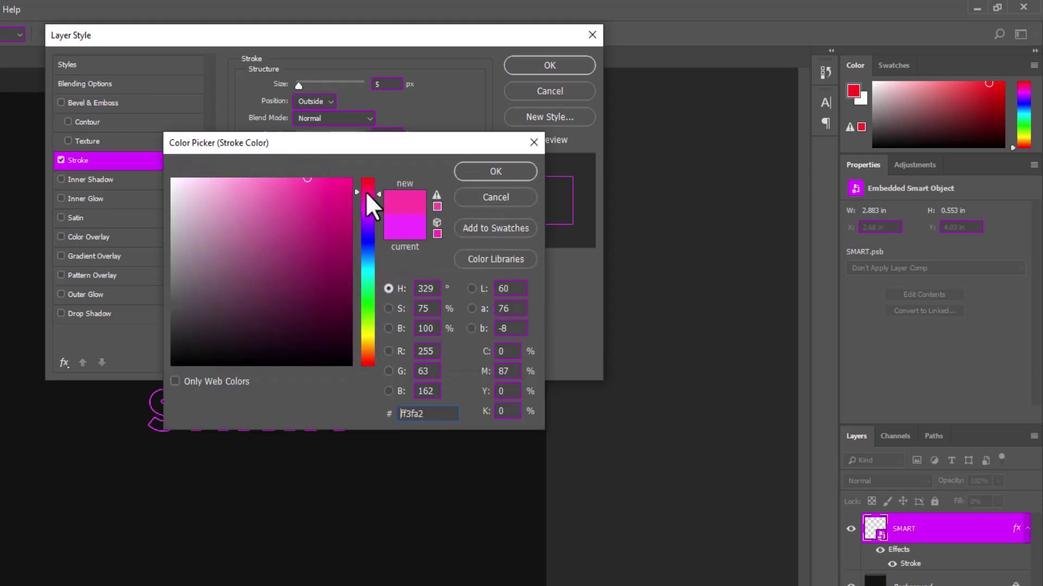
{"action": "mouse_move", "coordinate": [366, 192]}
{"action": "left_mouse_down"}
{"action": "mouse_move", "coordinate": [363, 178]}
{"action": "mouse_move", "coordinate": [352, 188]}
{"action": "left_mouse_up"}
{"action": "left_click", "coordinate": [348, 182]}
{"action": "left_click", "coordinate": [468, 169]}
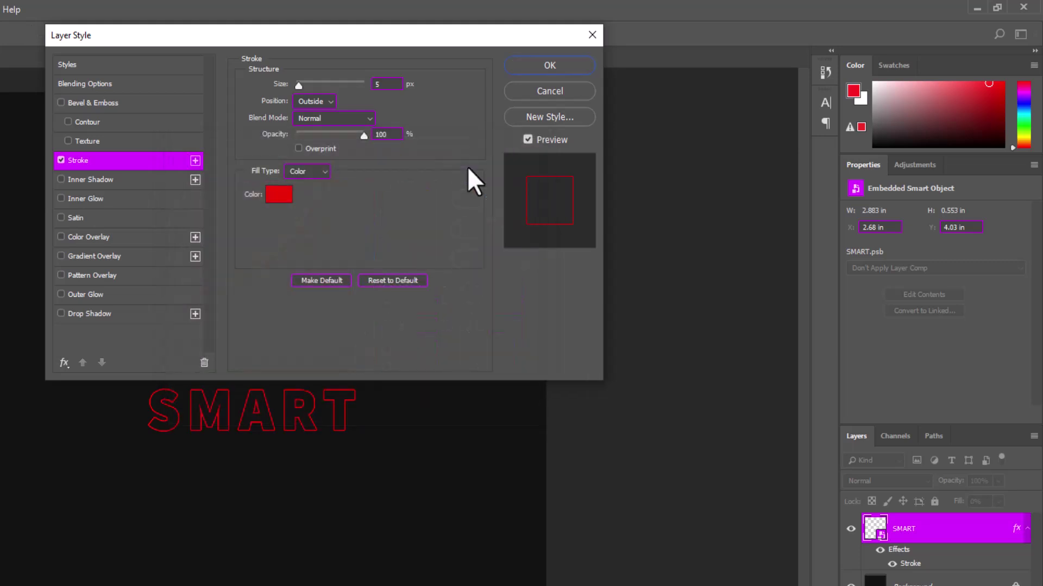
- Add a red inner glow at 39% opacity with increased choke and size
{"action": "left_click", "coordinate": [111, 199]}
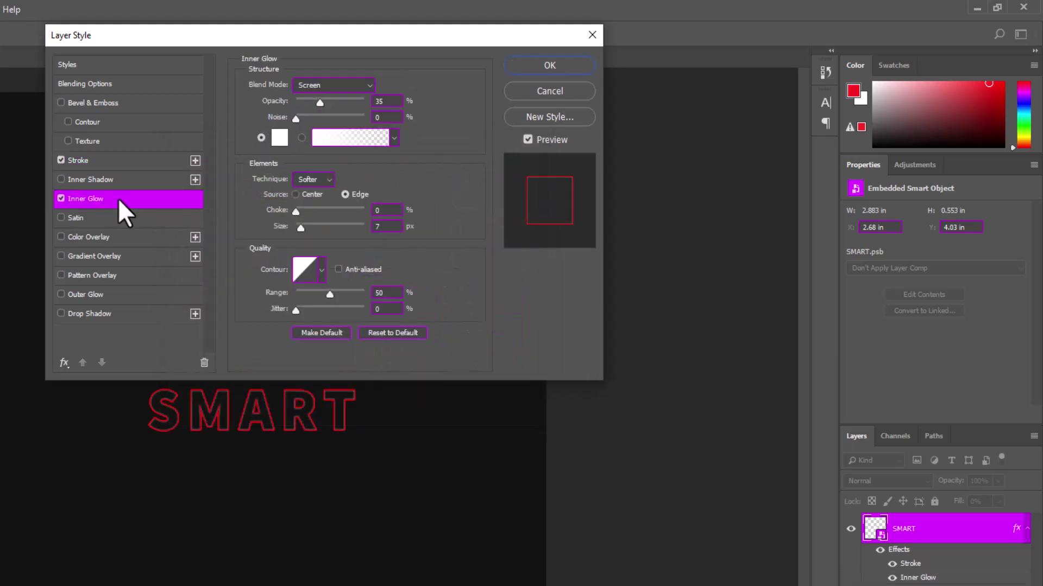
{"action": "left_click", "coordinate": [280, 138]}
{"action": "left_click", "coordinate": [475, 173]}
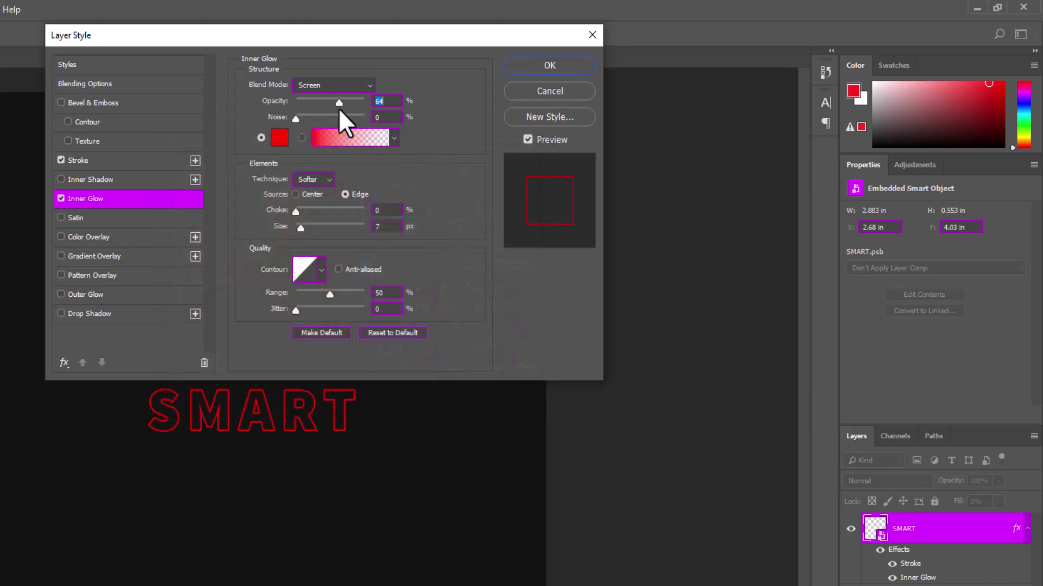
{"action": "left_click_drag", "start_coordinate": [337, 109], "coordinate": [330, 106]}
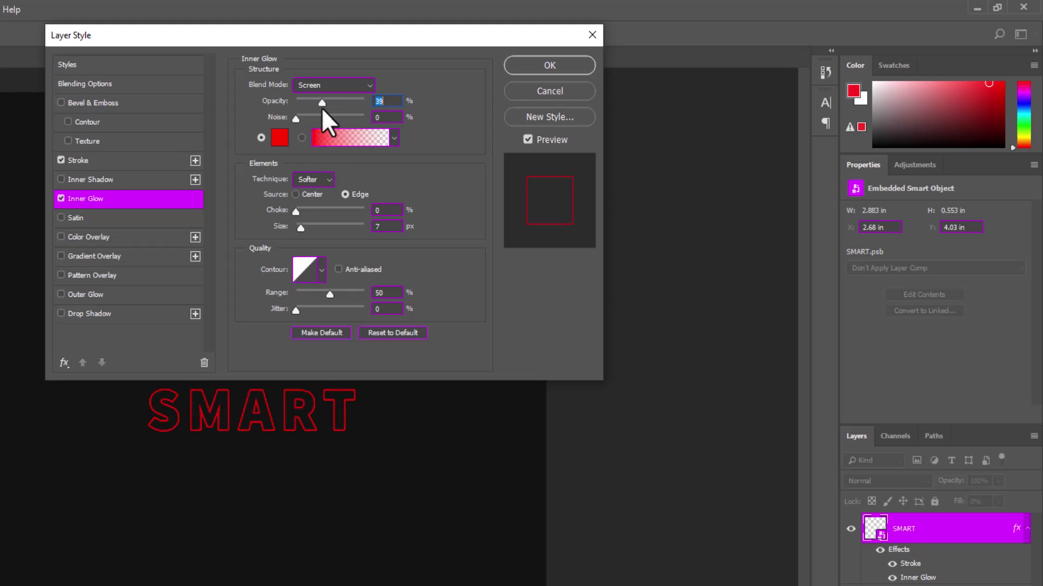
{"action": "mouse_move", "coordinate": [295, 212]}
{"action": "left_mouse_down"}
{"action": "mouse_move", "coordinate": [308, 212]}
{"action": "mouse_move", "coordinate": [312, 226]}
{"action": "mouse_move", "coordinate": [303, 228]}
{"action": "left_mouse_up"}
- Change the stroke to white with a 3 px size
{"action": "left_click", "coordinate": [105, 161]}
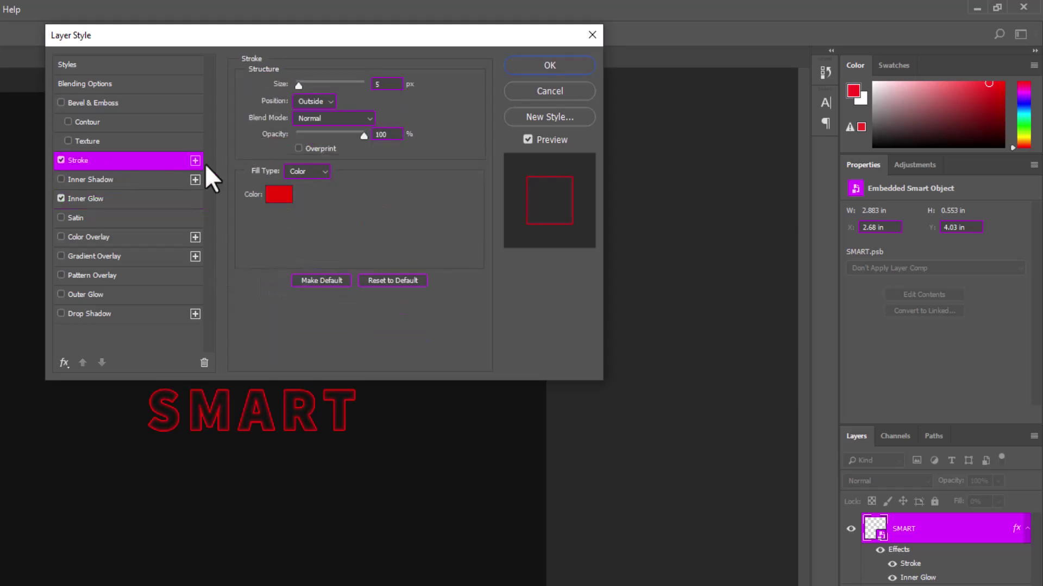
{"action": "left_click", "coordinate": [279, 204]}
{"action": "left_click", "coordinate": [172, 180]}
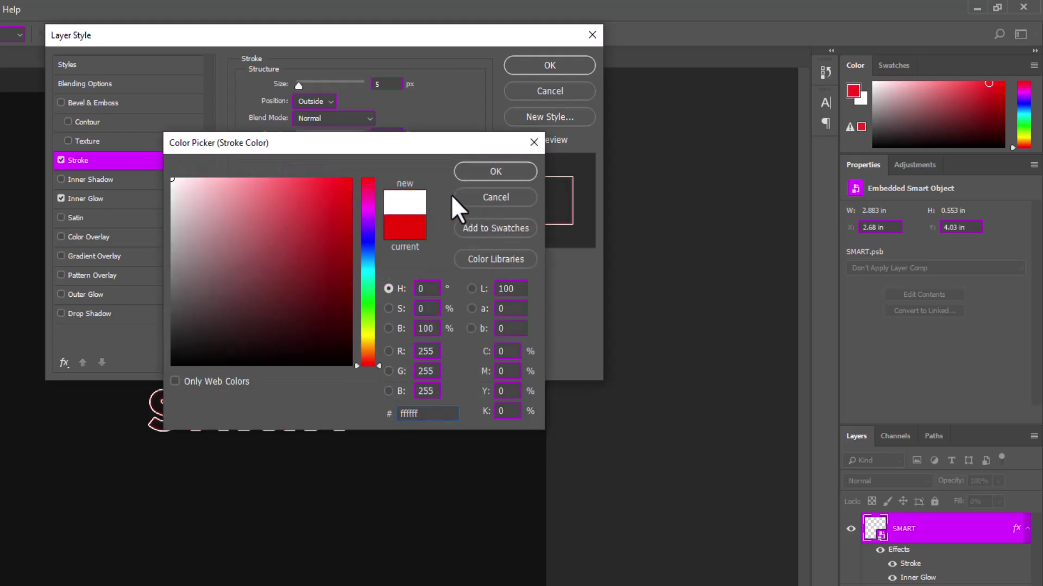
{"action": "left_click", "coordinate": [482, 178]}
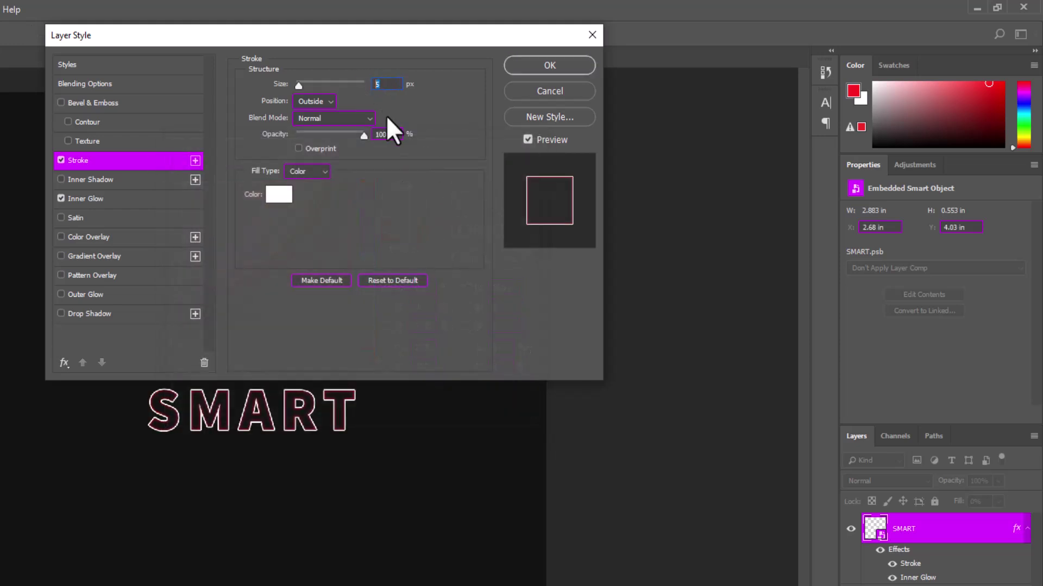
{"action": "type", "text": "3"}
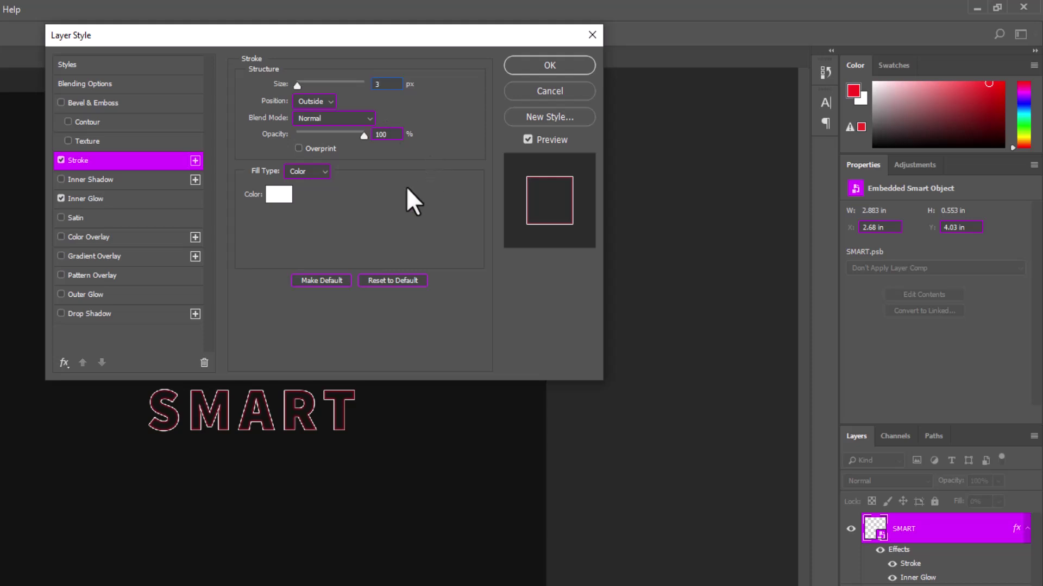
- Raise the inner glow to 52% opacity and 16 px size
{"action": "left_click", "coordinate": [103, 201]}
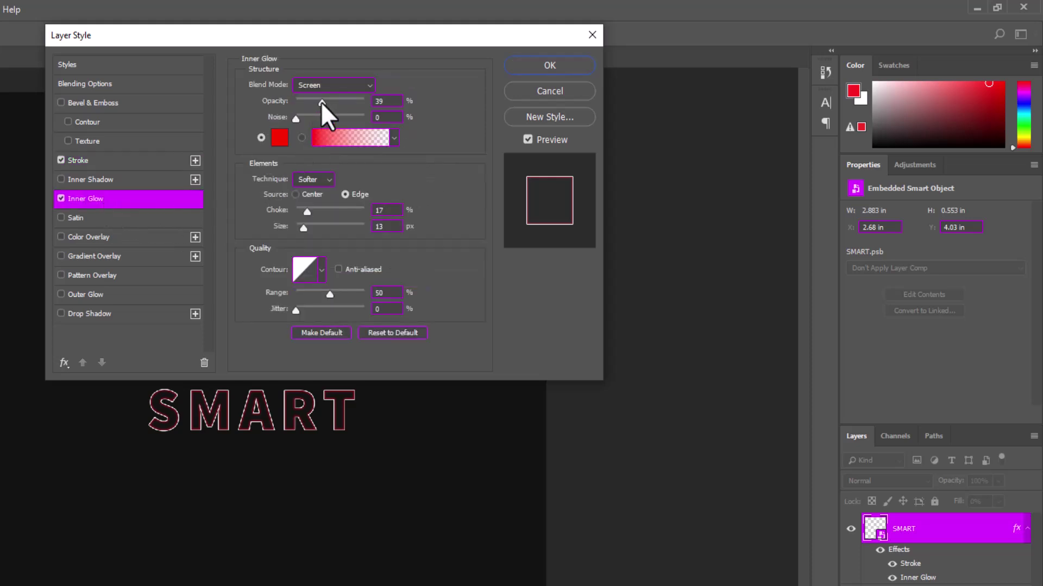
{"action": "left_click_drag", "start_coordinate": [320, 102], "coordinate": [331, 104]}
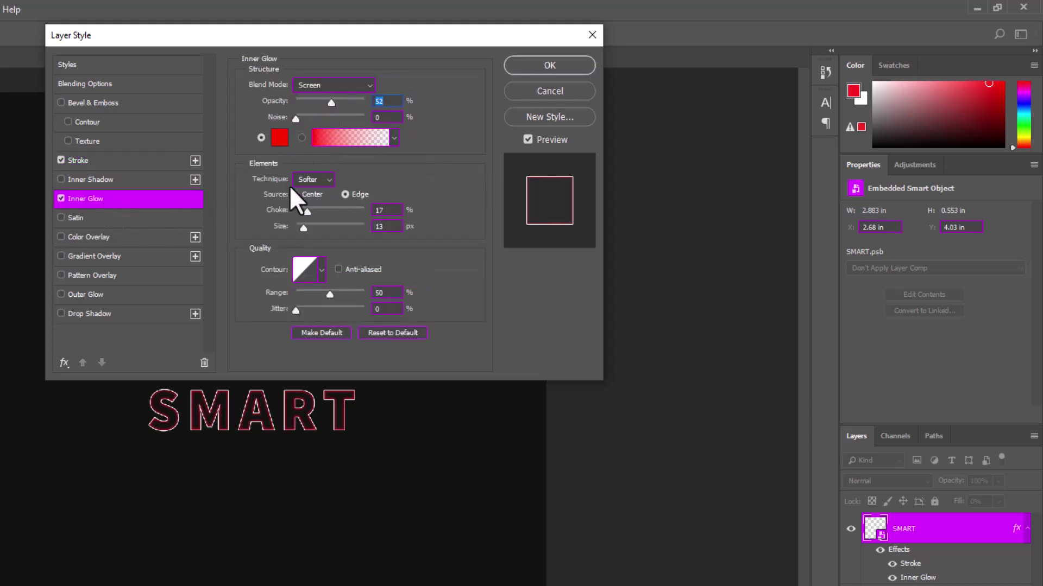
{"action": "left_click_drag", "start_coordinate": [304, 227], "coordinate": [306, 228]}
- Add a red outer glow with 9% spread, 54 px size, ~33% opacity, and apply the style
{"action": "left_click", "coordinate": [90, 294]}
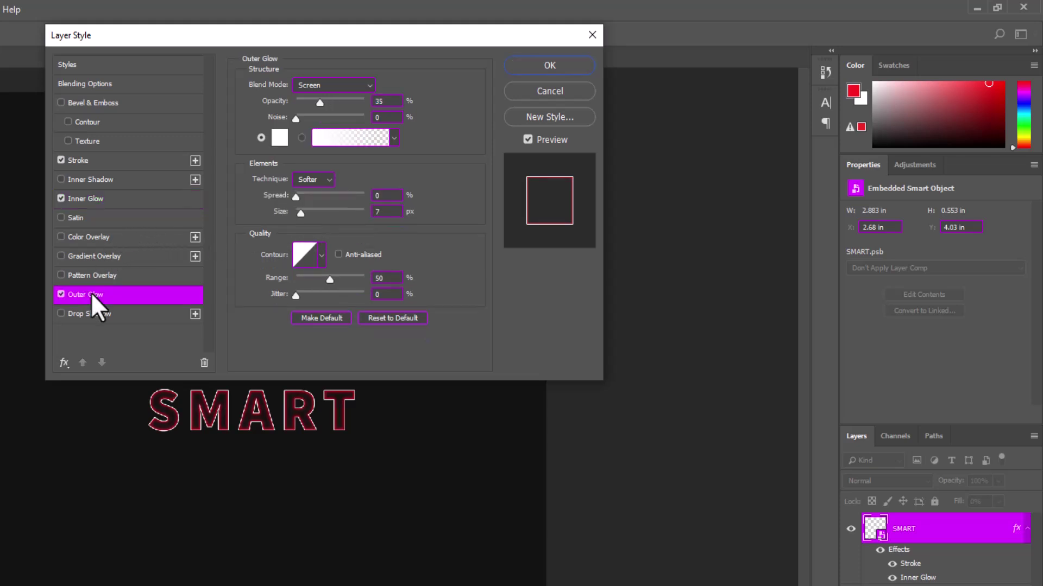
{"action": "left_click", "coordinate": [279, 139]}
{"action": "left_click", "coordinate": [352, 179]}
{"action": "left_click", "coordinate": [480, 174]}
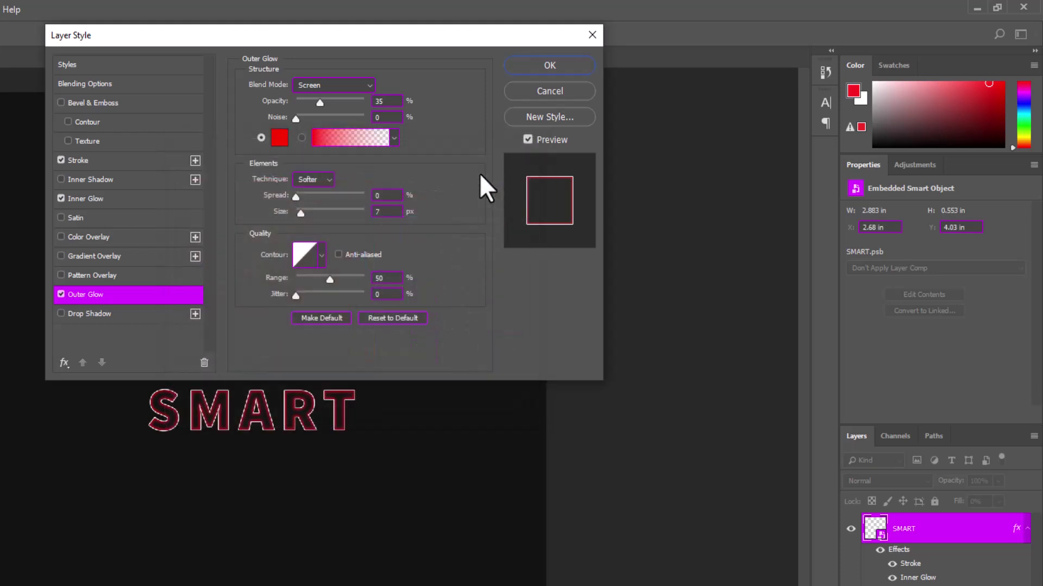
{"action": "left_click_drag", "start_coordinate": [322, 103], "coordinate": [332, 103]}
{"action": "mouse_move", "coordinate": [297, 212]}
{"action": "left_mouse_down"}
{"action": "mouse_move", "coordinate": [317, 214]}
{"action": "mouse_move", "coordinate": [303, 197]}
{"action": "mouse_move", "coordinate": [314, 211]}
{"action": "left_mouse_up"}
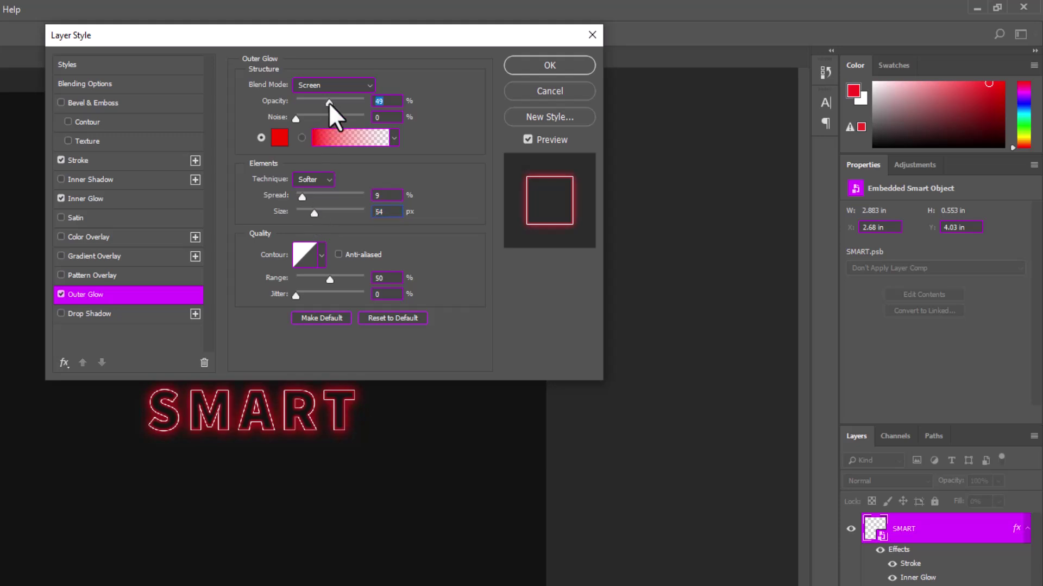
{"action": "left_click_drag", "start_coordinate": [330, 102], "coordinate": [314, 102]}
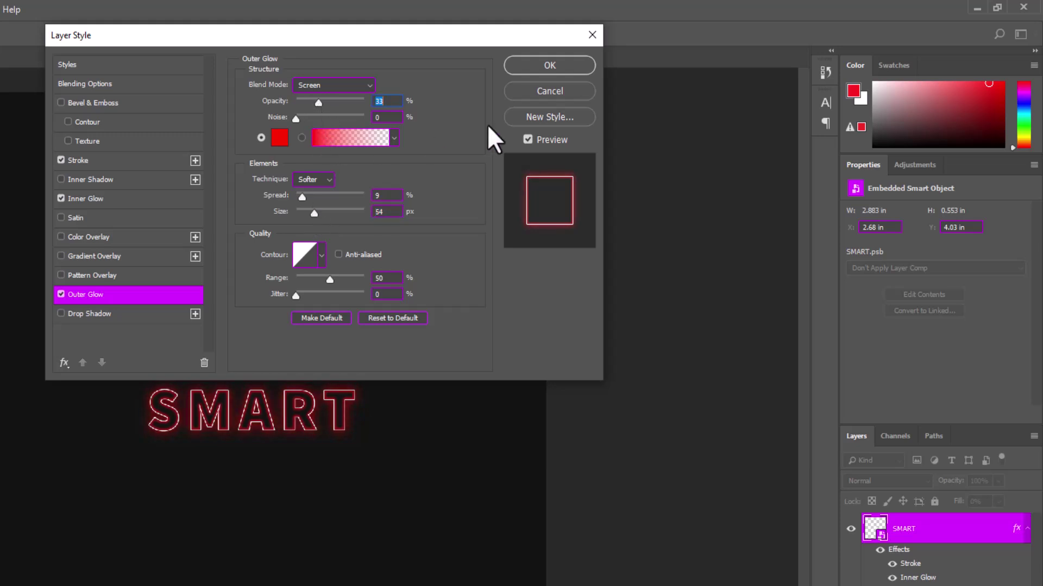
{"action": "left_click", "coordinate": [565, 65]}
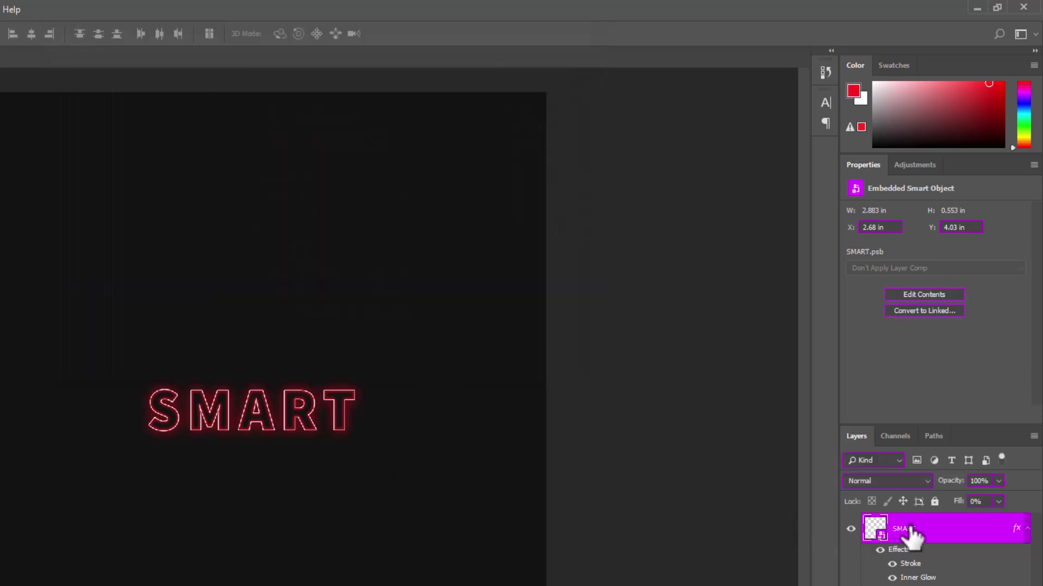
- Add a new empty layer above Background and set up a 369 px Brush
{"action": "left_click", "coordinate": [969, 384]}
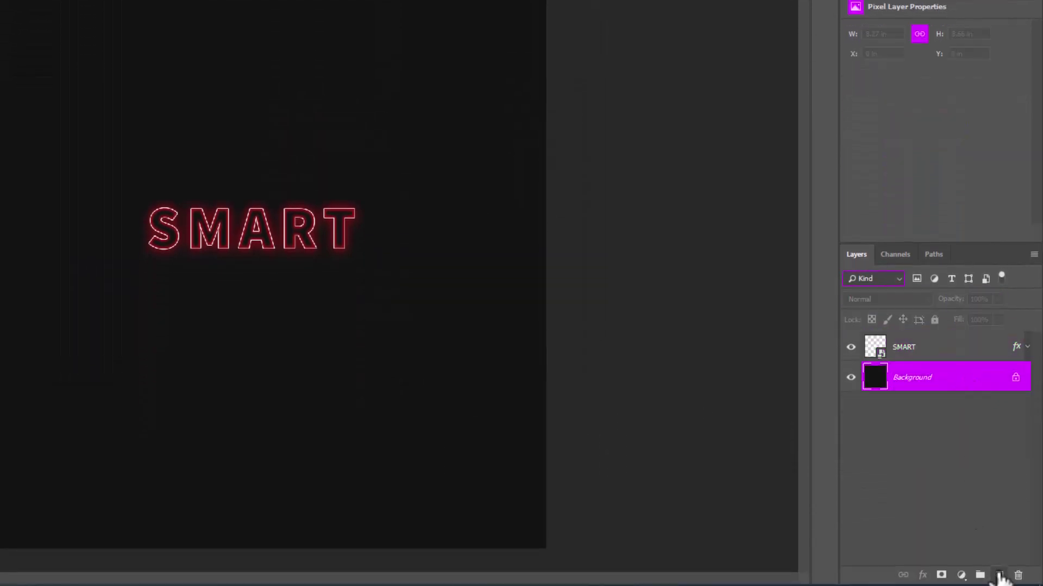
{"action": "left_click", "coordinate": [999, 576]}
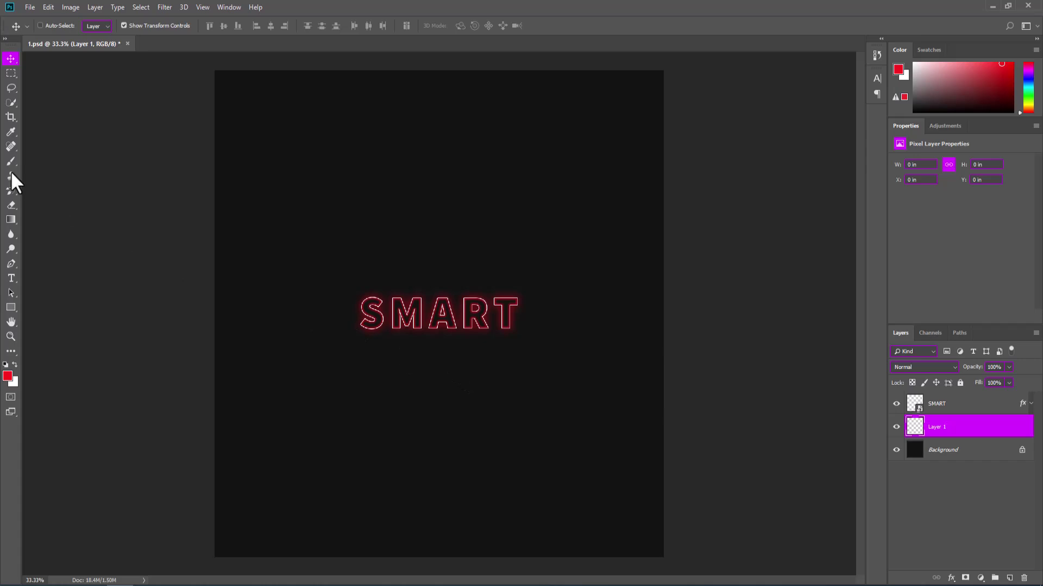
{"action": "right_click", "coordinate": [12, 162]}
{"action": "left_click", "coordinate": [34, 163]}
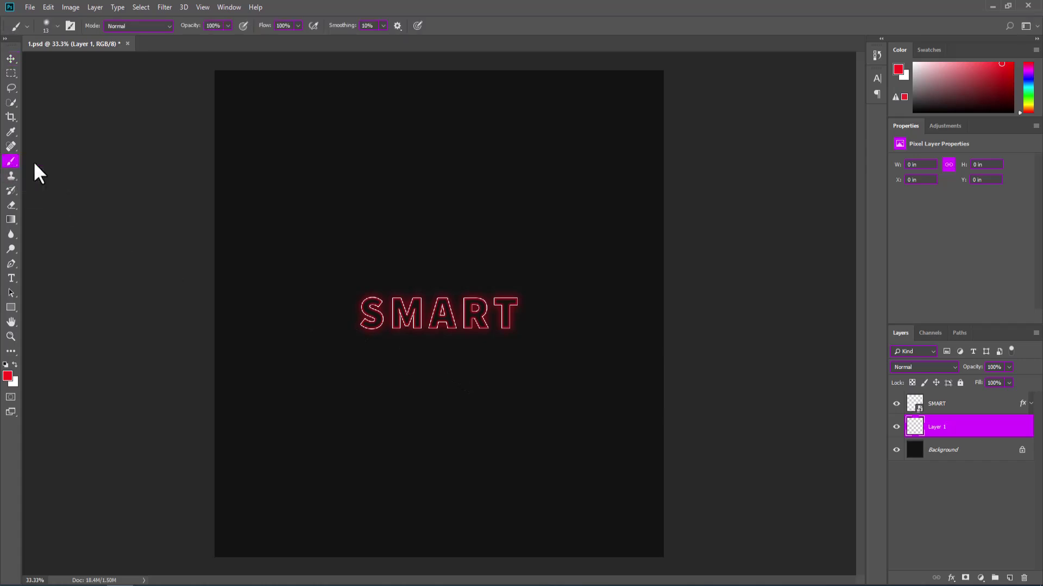
{"action": "right_click", "coordinate": [380, 220]}
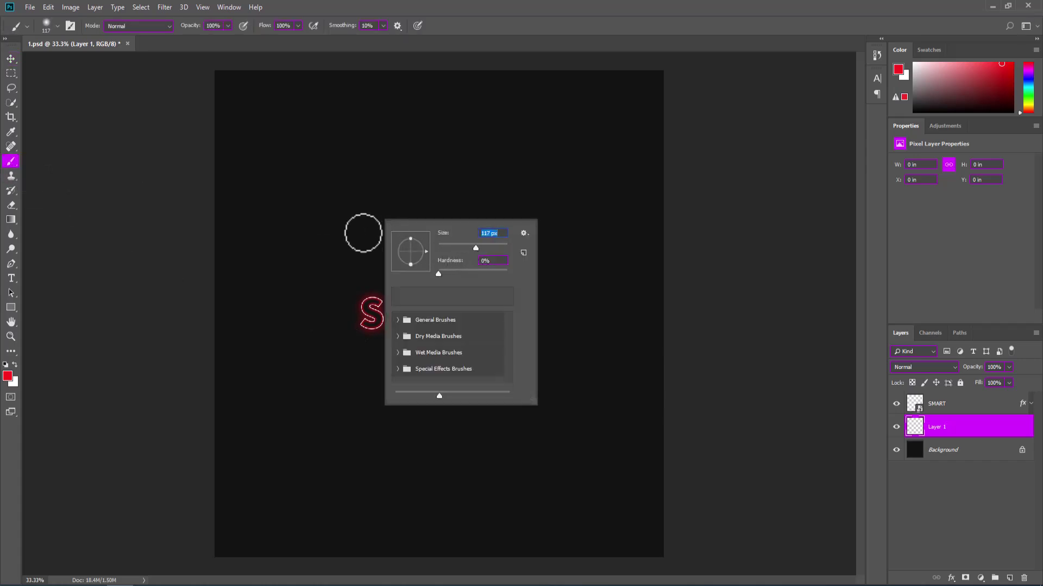
{"action": "left_click_drag", "start_coordinate": [474, 249], "coordinate": [496, 249]}
- Paint a large red haze behind SMART and lower that layer's opacity
{"action": "left_click", "coordinate": [8, 375]}
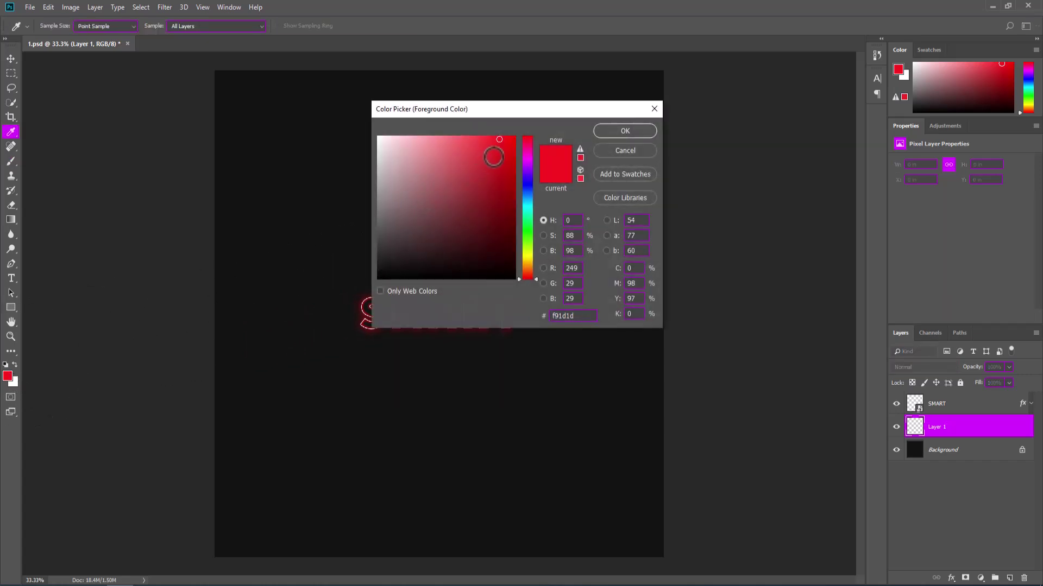
{"action": "left_click", "coordinate": [614, 133]}
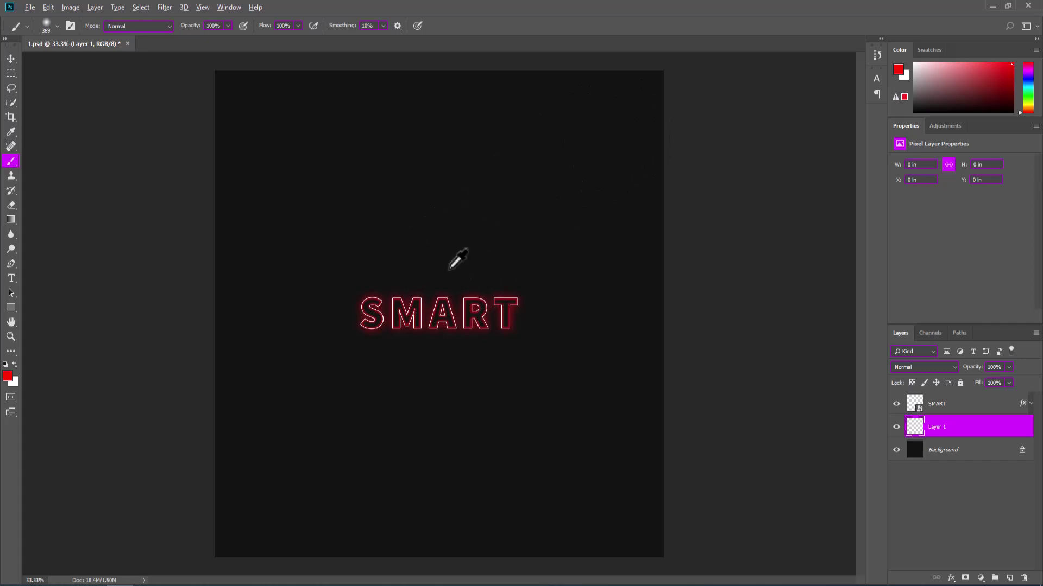
{"action": "mouse_move", "coordinate": [461, 277]}
{"action": "left_mouse_down"}
{"action": "mouse_move", "coordinate": [492, 308]}
{"action": "mouse_move", "coordinate": [369, 310]}
{"action": "left_mouse_up"}
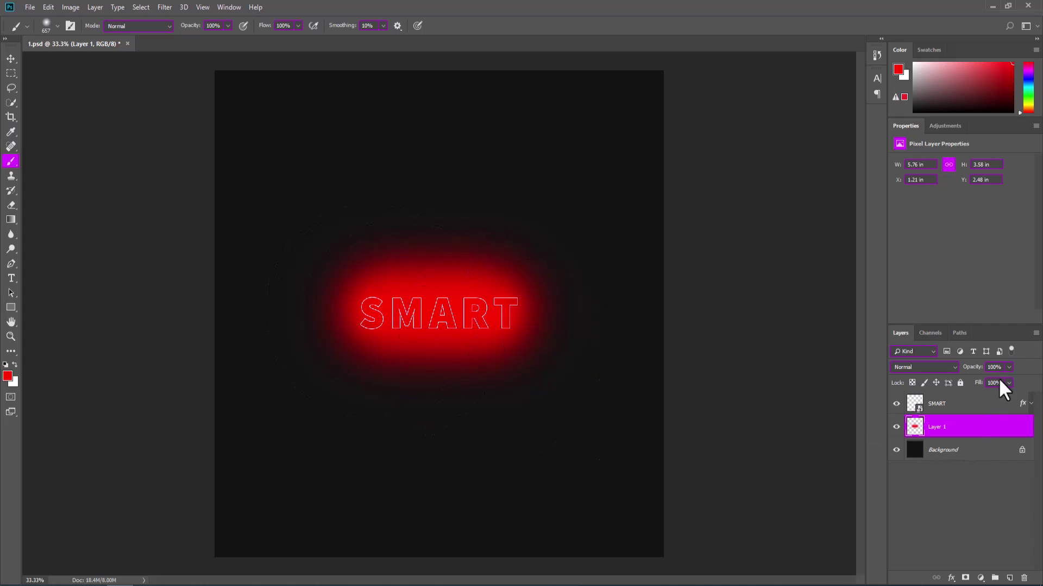
{"action": "left_click_drag", "start_coordinate": [970, 374], "coordinate": [947, 372]}
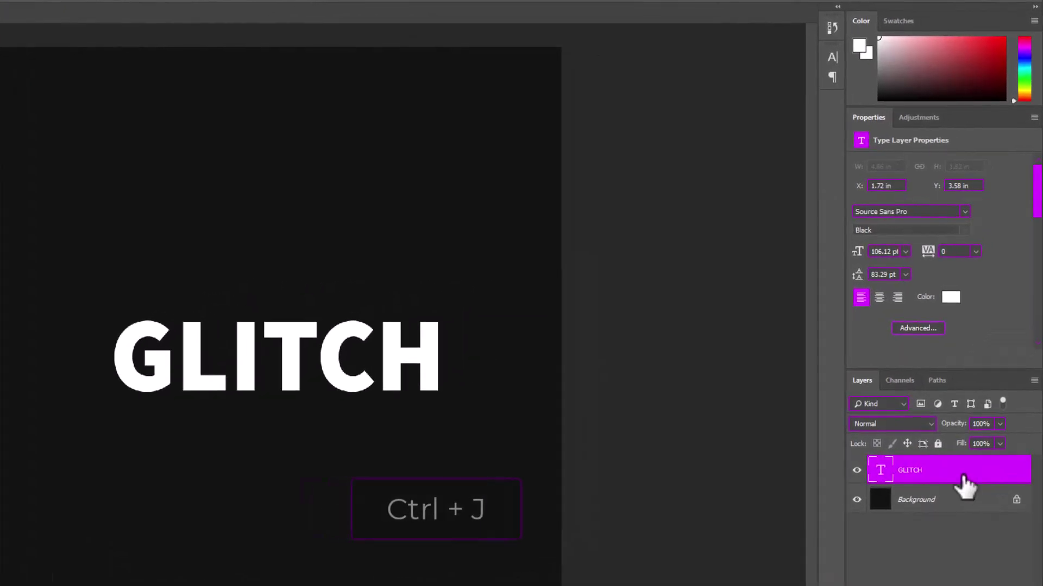
- Duplicate the GLITCH layer and exclude the red channel in its blending options
{"action": "key", "text": "ctrl+j"}
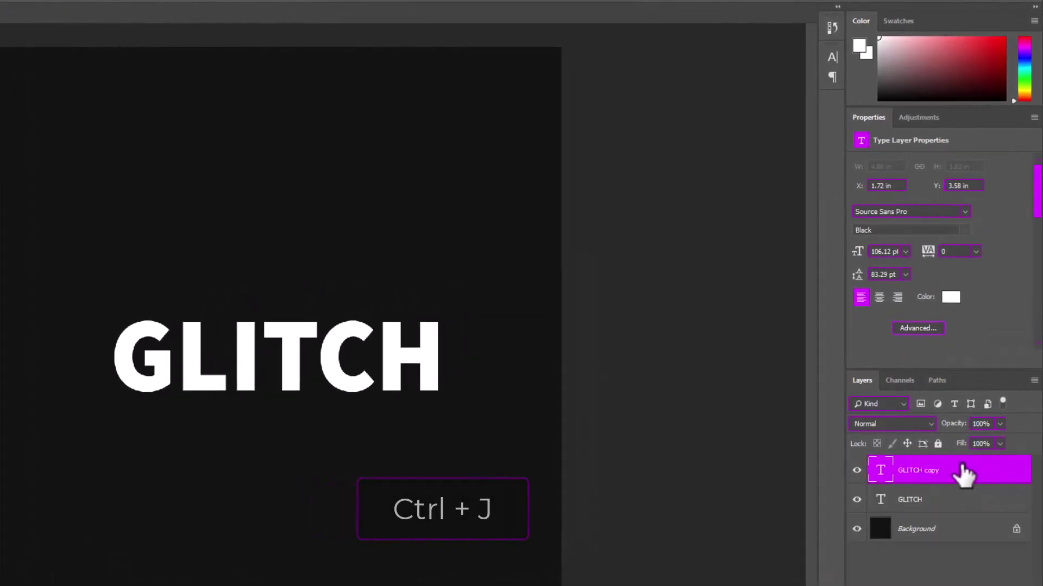
{"action": "right_click", "coordinate": [963, 475]}
{"action": "left_click", "coordinate": [805, 94]}
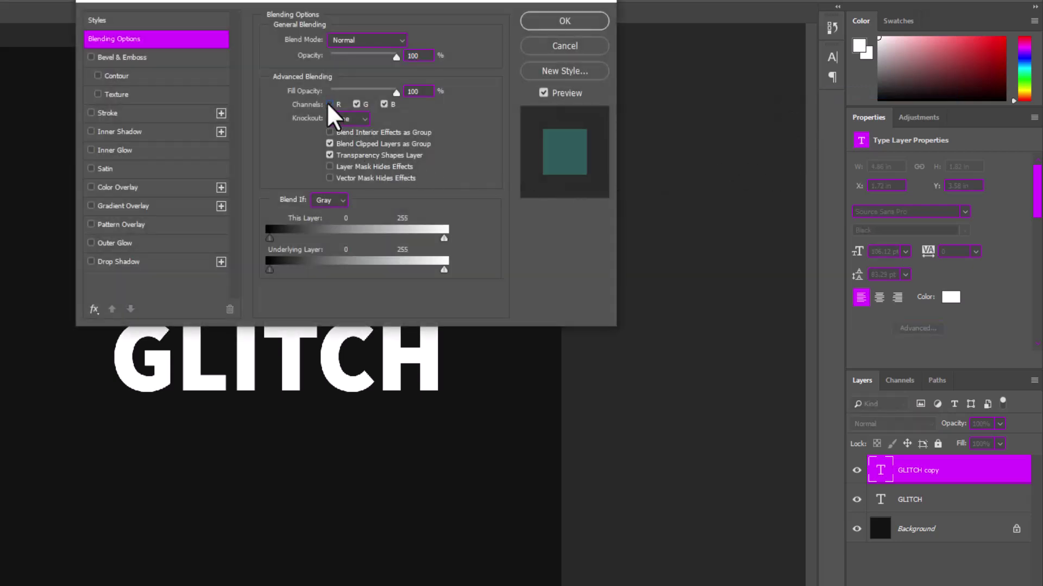
{"action": "left_click", "coordinate": [329, 105]}
{"action": "left_click", "coordinate": [549, 22]}
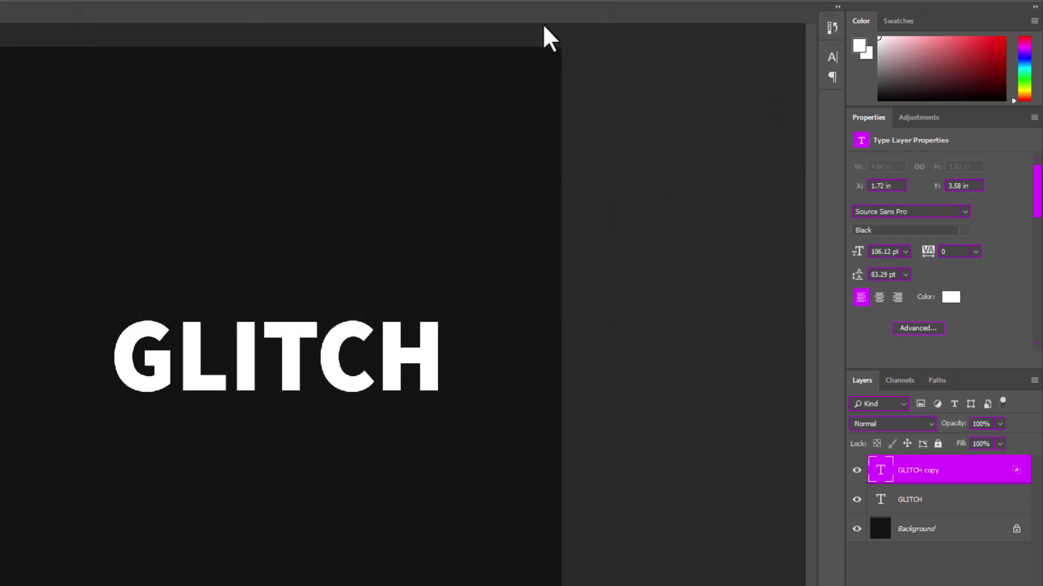
- Nudge the copy two steps right for a cyan edge, then duplicate it
{"action": "key", "text": "Right"}
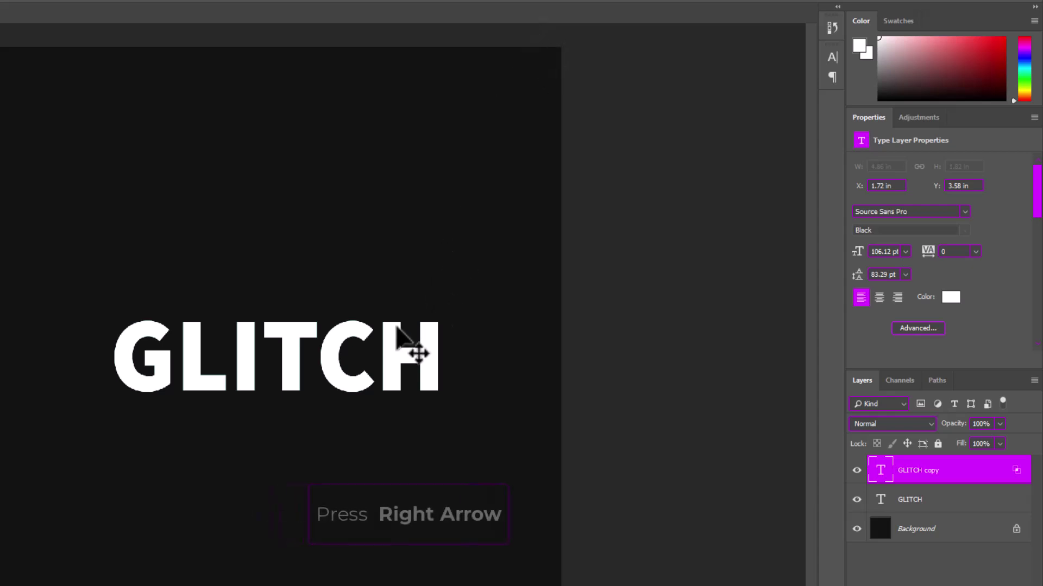
{"action": "key", "text": "Right"}
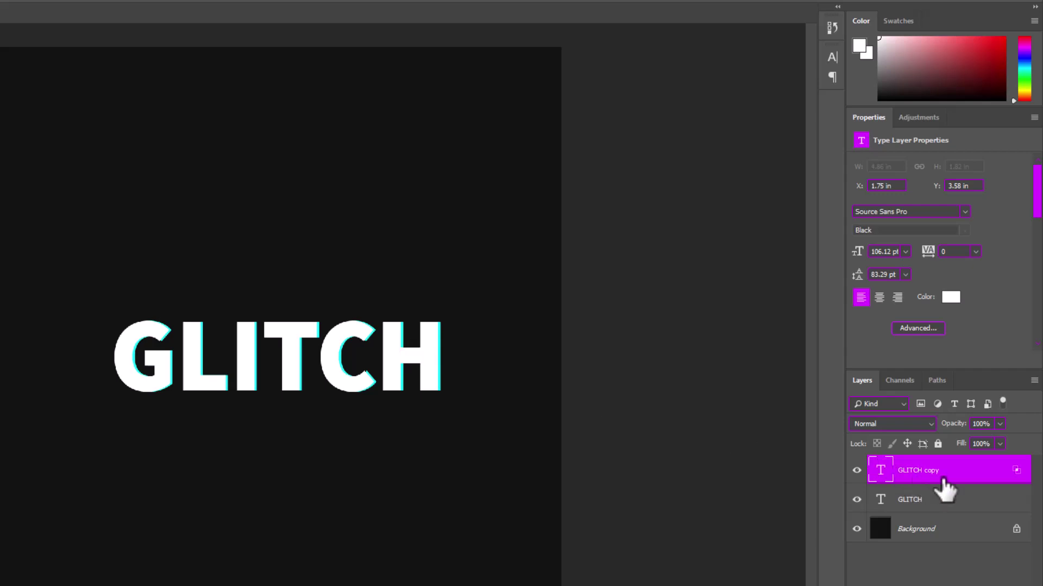
{"action": "key", "text": "ctrl+j"}
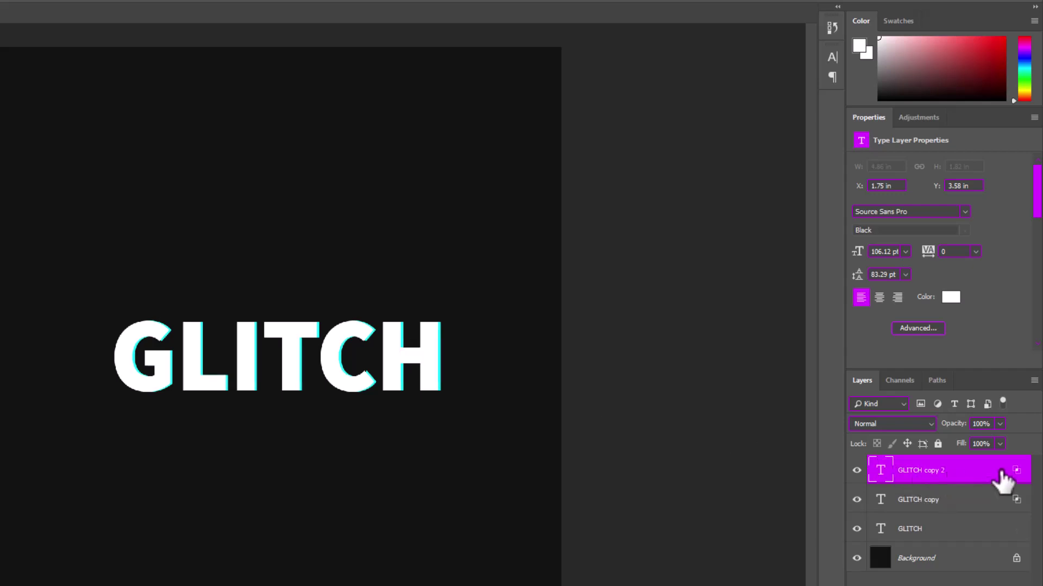
- Limit GLITCH copy 2 to the red channel only in its blending options
{"action": "right_click", "coordinate": [1002, 478]}
{"action": "left_click", "coordinate": [847, 93]}
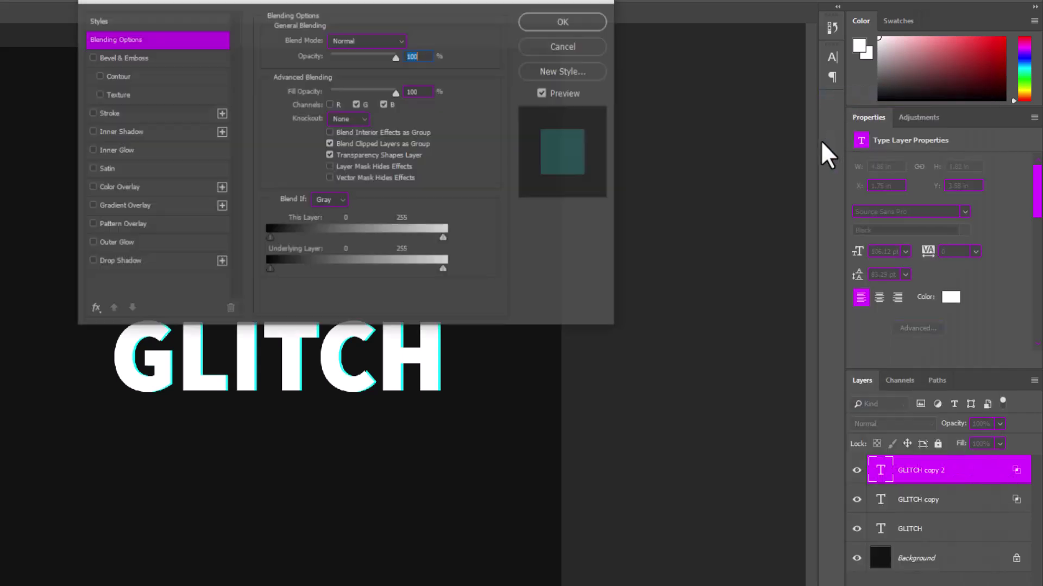
{"action": "left_click", "coordinate": [330, 104]}
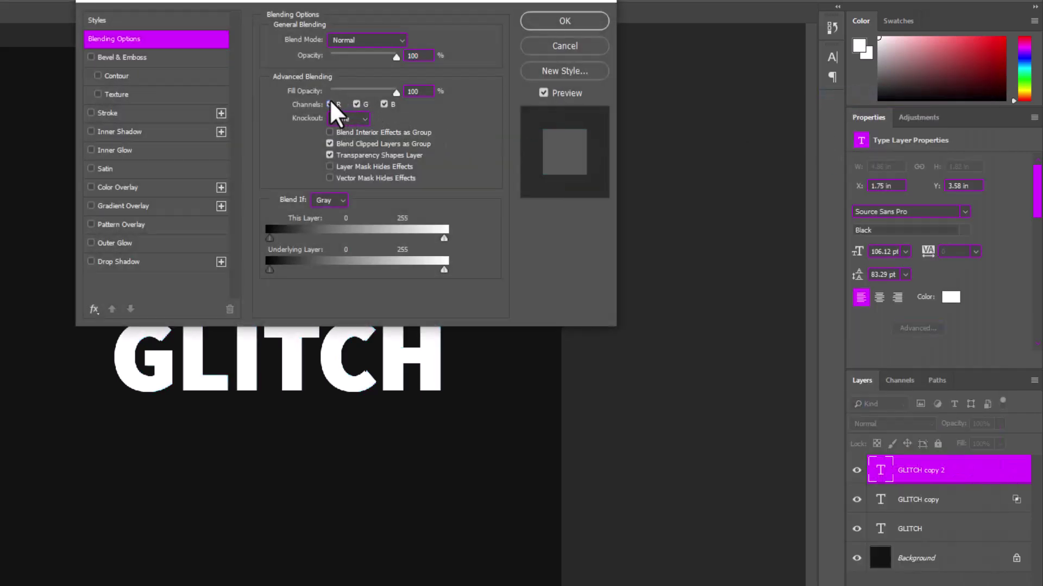
{"action": "left_click", "coordinate": [357, 104]}
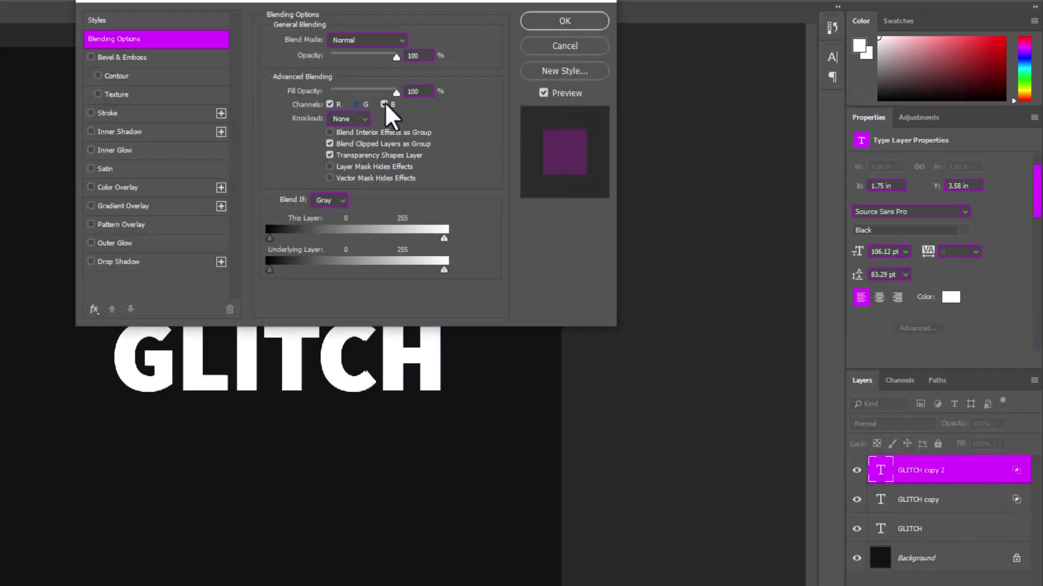
{"action": "left_click", "coordinate": [582, 25]}
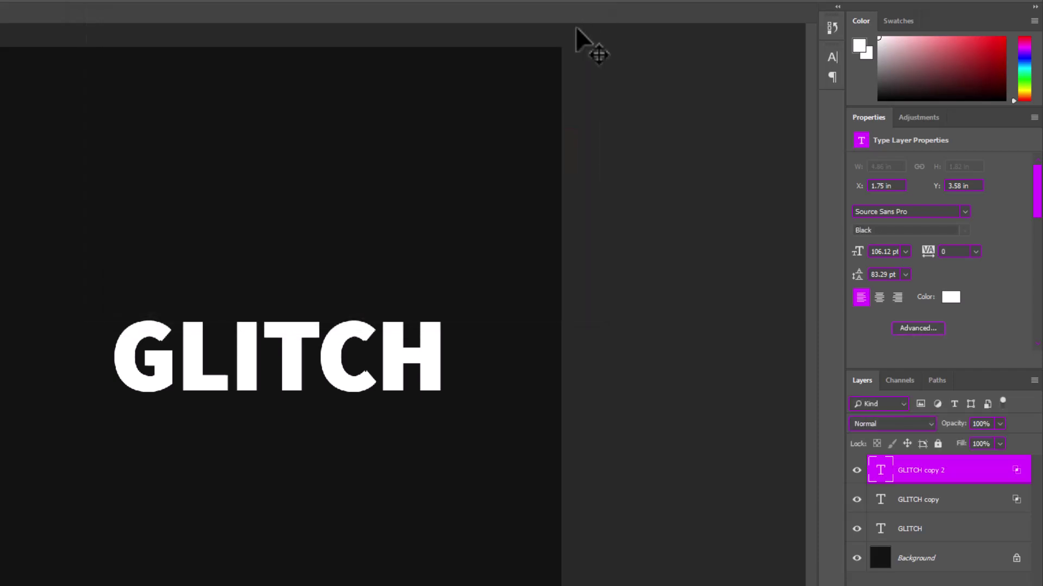
- Shift GLITCH copy 2 slightly left and select all three GLITCH text layers
{"action": "key", "text": "Left"}
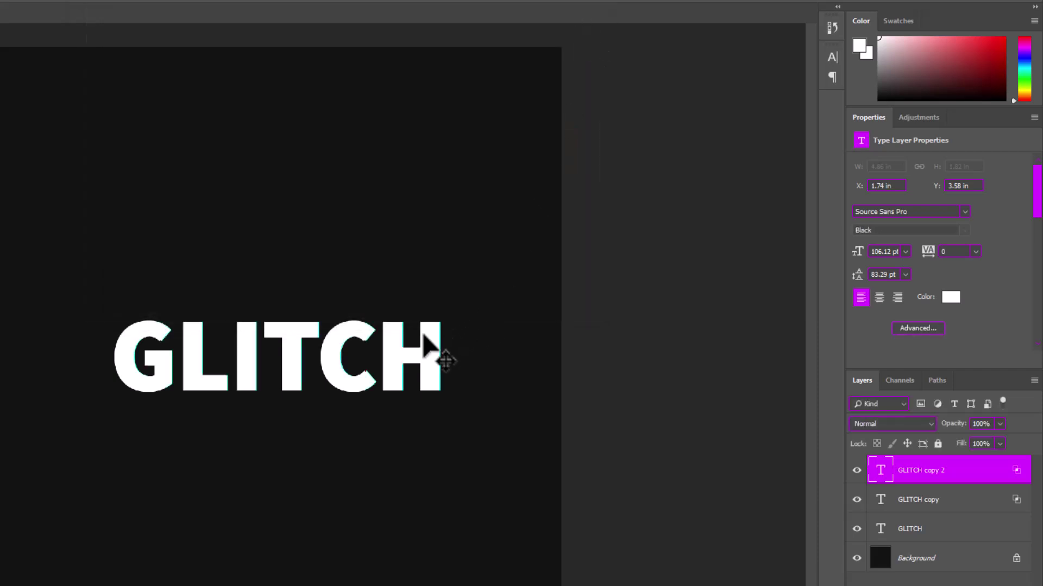
{"action": "key", "text": "Left"}
{"action": "key", "text": "Left"}
{"action": "key", "text": "Left"}
{"action": "key", "text": "Left"}
{"action": "key", "text": "Left"}
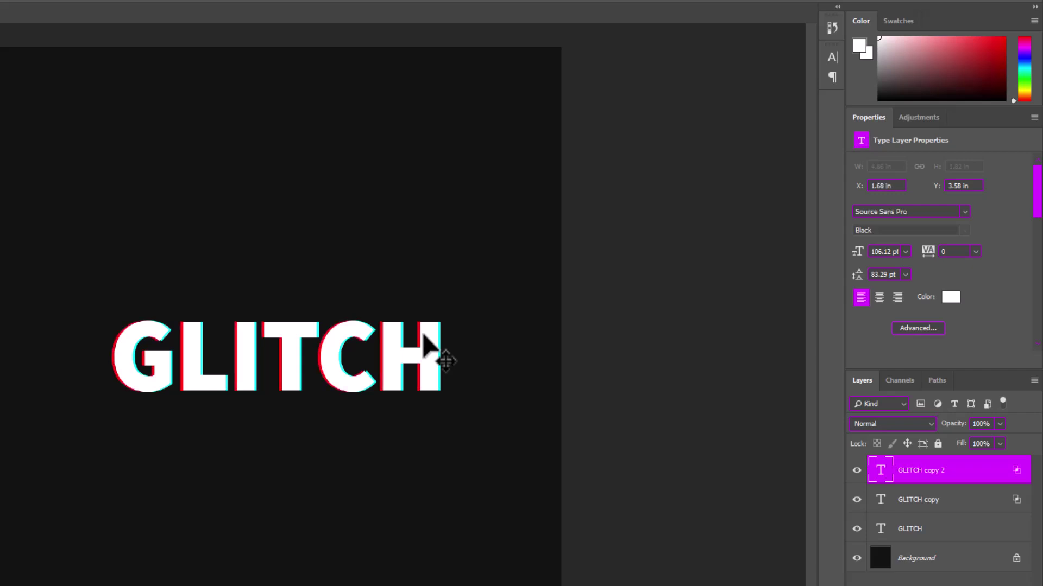
{"action": "key", "text": "Right"}
{"action": "key", "text": "Right"}
{"action": "key", "text": "Right"}
{"action": "key", "text": "Right"}
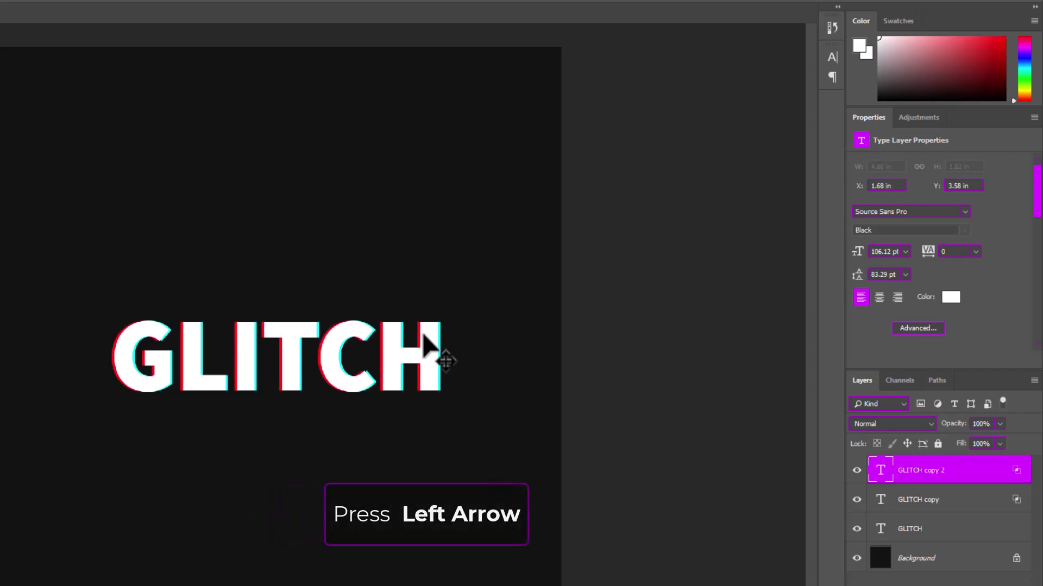
{"action": "left_click", "coordinate": [948, 498]}
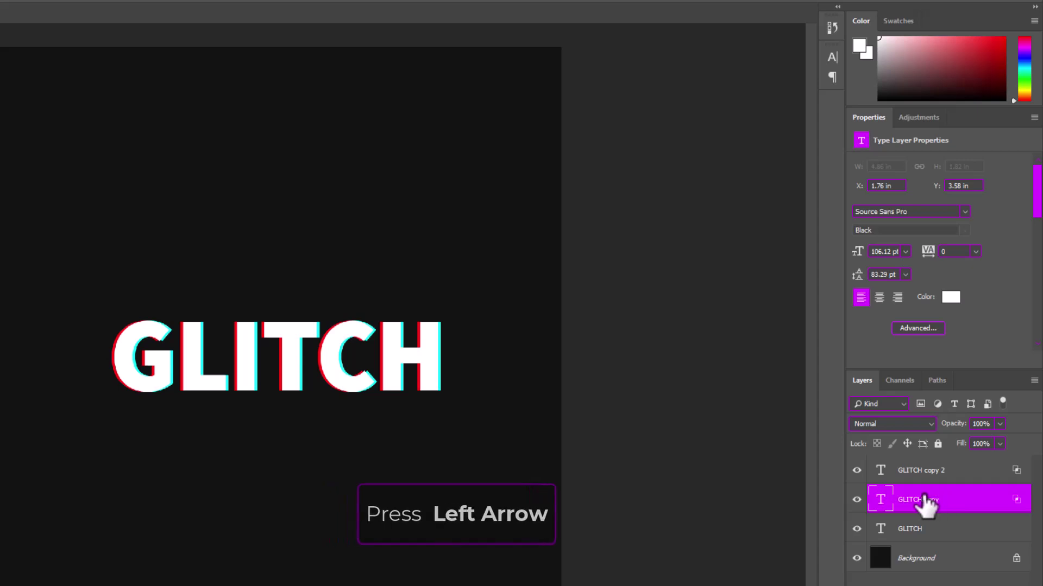
{"action": "left_click", "coordinate": [956, 479]}
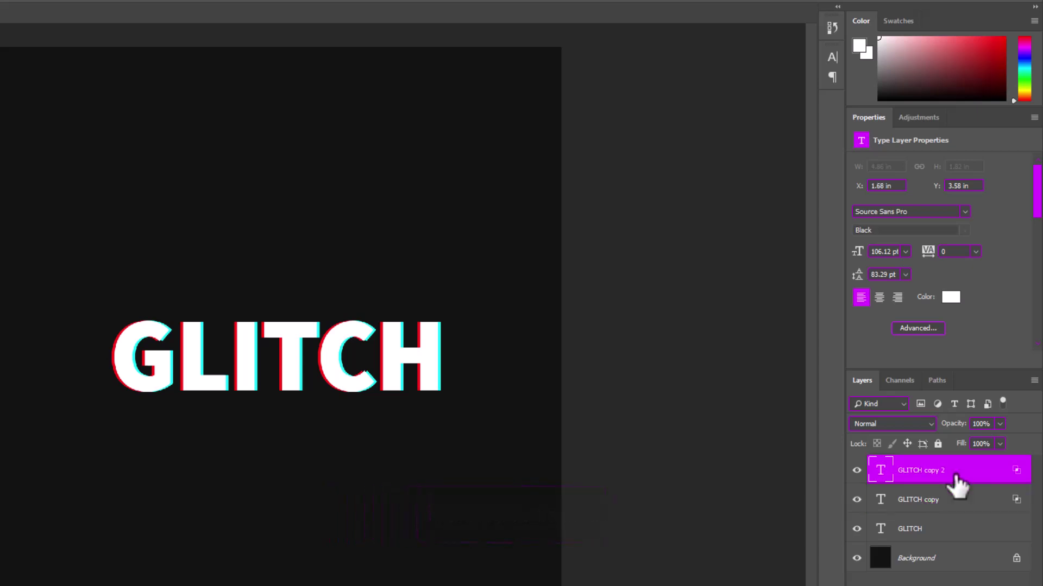
{"action": "left_click", "coordinate": [925, 530], "text": "shift"}
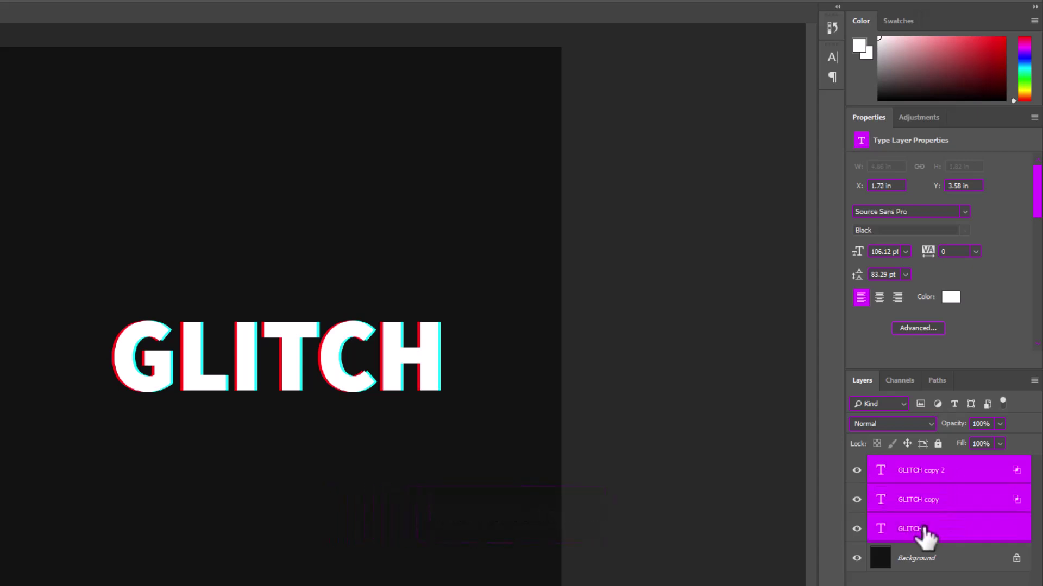
- Rasterize the three GLITCH text layers and merge them into one layer
{"action": "right_click", "coordinate": [923, 529]}
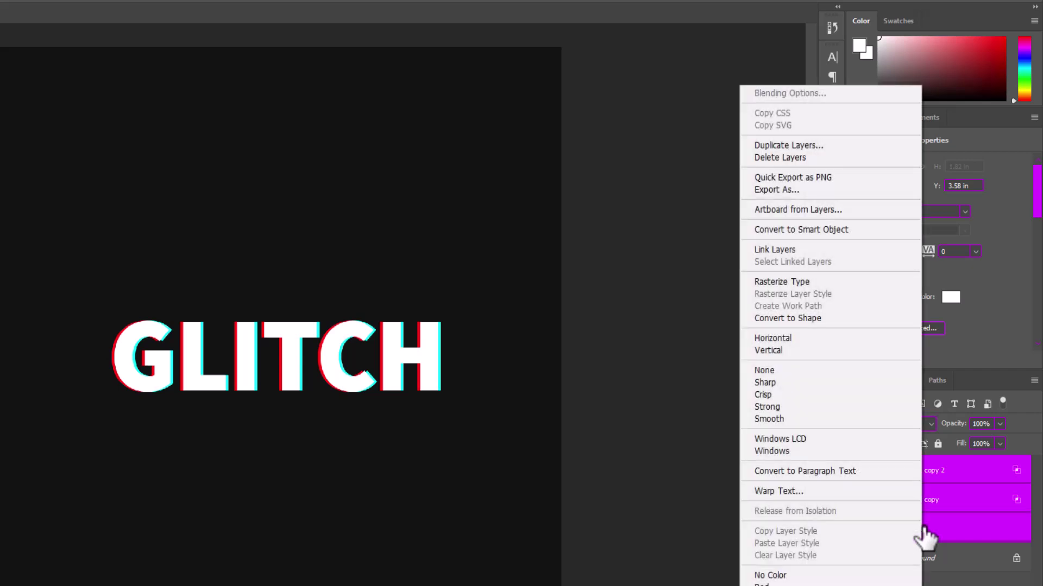
{"action": "left_click", "coordinate": [783, 282]}
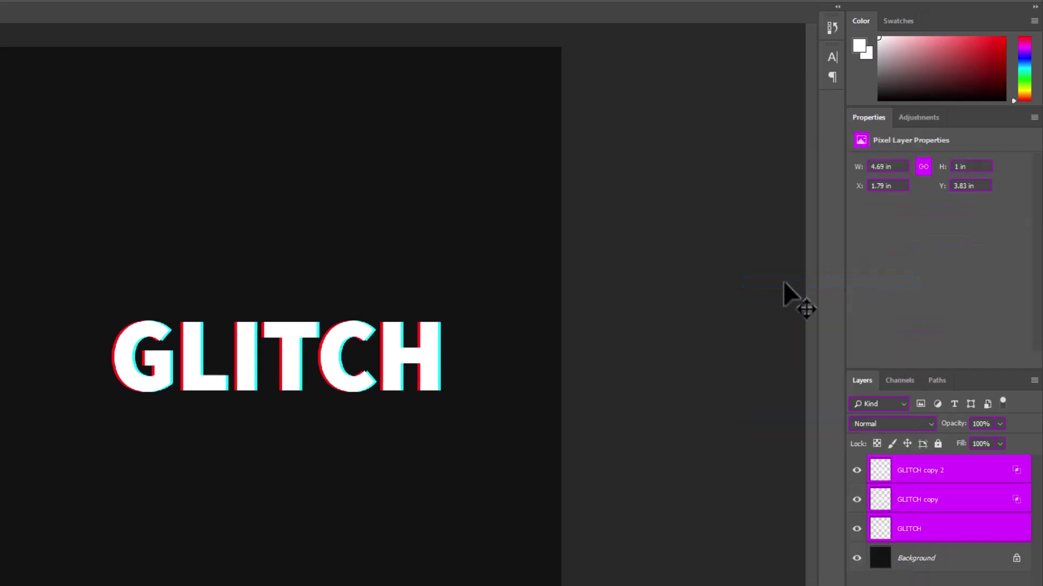
{"action": "right_click", "coordinate": [939, 535]}
{"action": "left_click", "coordinate": [840, 517]}
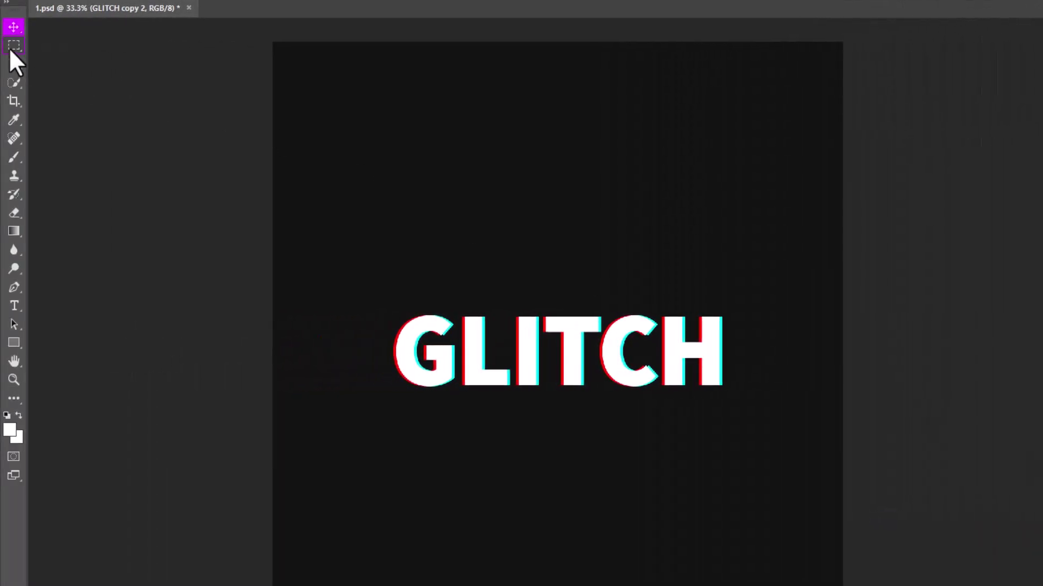
- Select thin horizontal strips of GLITCH with Rectangular Marquee and shift them sideways
{"action": "right_click", "coordinate": [10, 46]}
{"action": "left_click", "coordinate": [49, 44]}
{"action": "left_click_drag", "start_coordinate": [377, 297], "coordinate": [749, 352]}
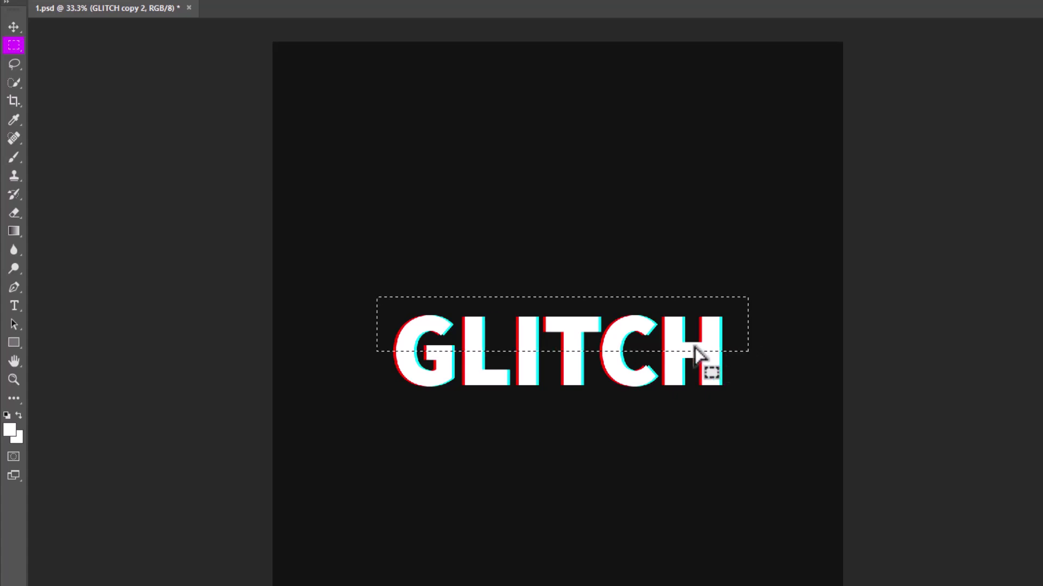
{"action": "left_click_drag", "start_coordinate": [698, 353], "coordinate": [693, 346]}
{"action": "key", "text": "ctrl+d"}
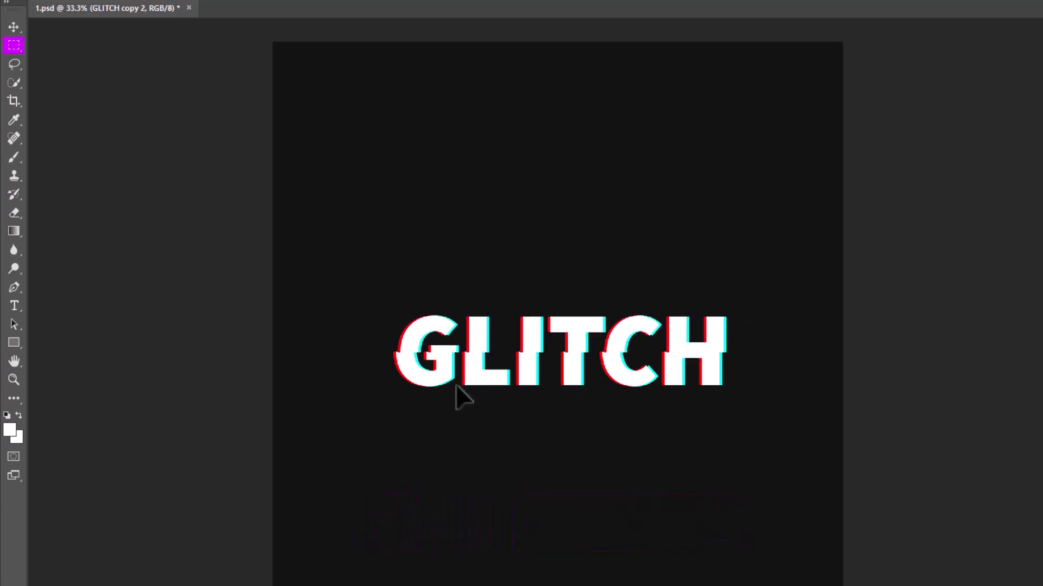
{"action": "mouse_move", "coordinate": [392, 374]}
{"action": "left_mouse_down"}
{"action": "mouse_move", "coordinate": [740, 396]}
{"action": "mouse_move", "coordinate": [710, 395]}
{"action": "left_mouse_up"}
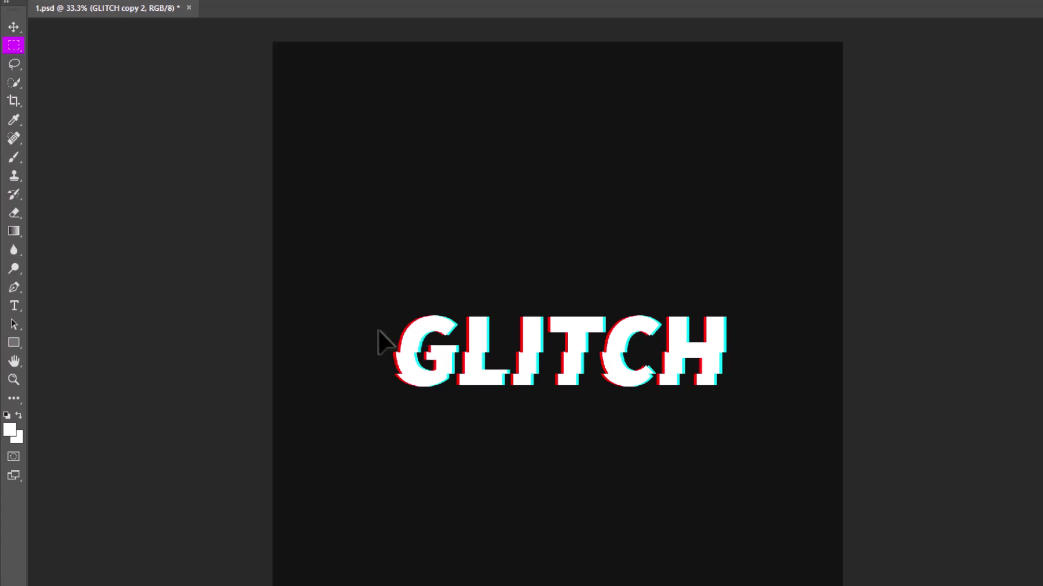
{"action": "mouse_move", "coordinate": [379, 331]}
{"action": "left_mouse_down"}
{"action": "mouse_move", "coordinate": [747, 334]}
{"action": "mouse_move", "coordinate": [730, 346]}
{"action": "mouse_move", "coordinate": [728, 335]}
{"action": "mouse_move", "coordinate": [733, 348]}
{"action": "left_mouse_up"}
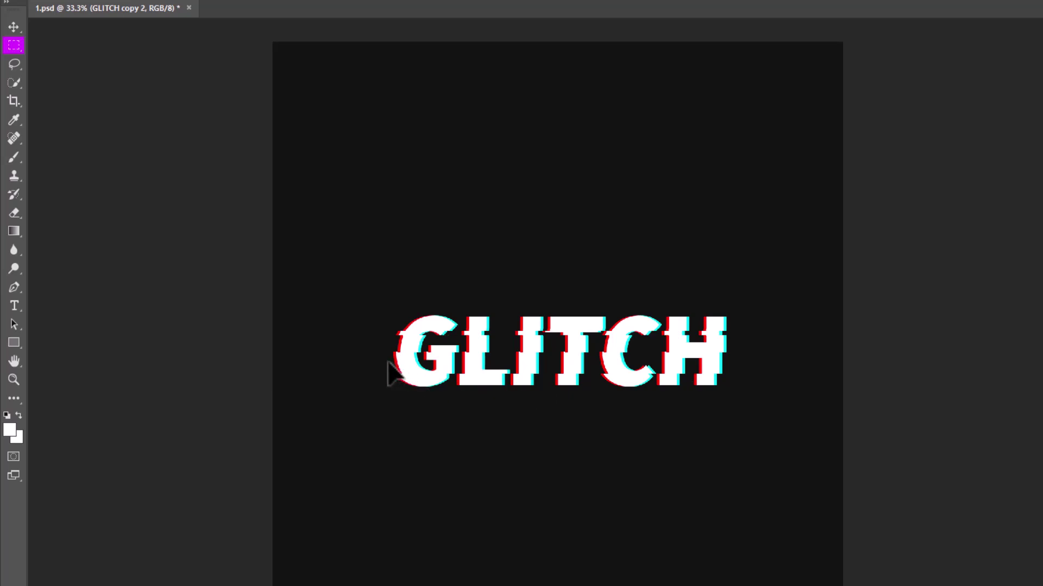
{"action": "mouse_move", "coordinate": [388, 359]}
{"action": "left_mouse_down"}
{"action": "mouse_move", "coordinate": [753, 363]}
{"action": "mouse_move", "coordinate": [732, 359]}
{"action": "left_mouse_up"}
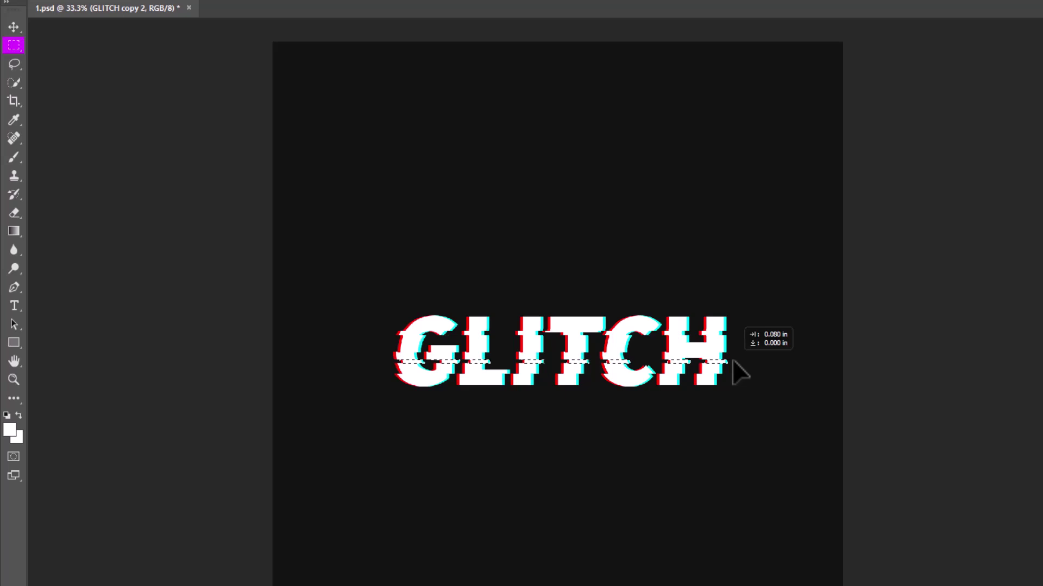
{"action": "key", "text": "ctrl+d"}
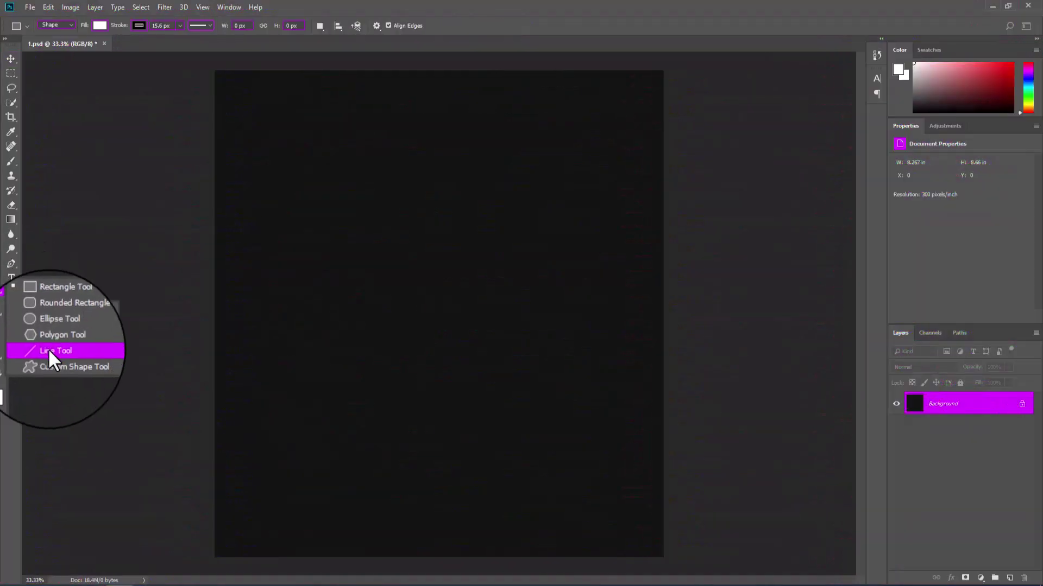
- Draw a horizontal line across the upper canvas with the Line Tool and no stroke
{"action": "left_click", "coordinate": [47, 350]}
{"action": "left_click", "coordinate": [139, 25]}
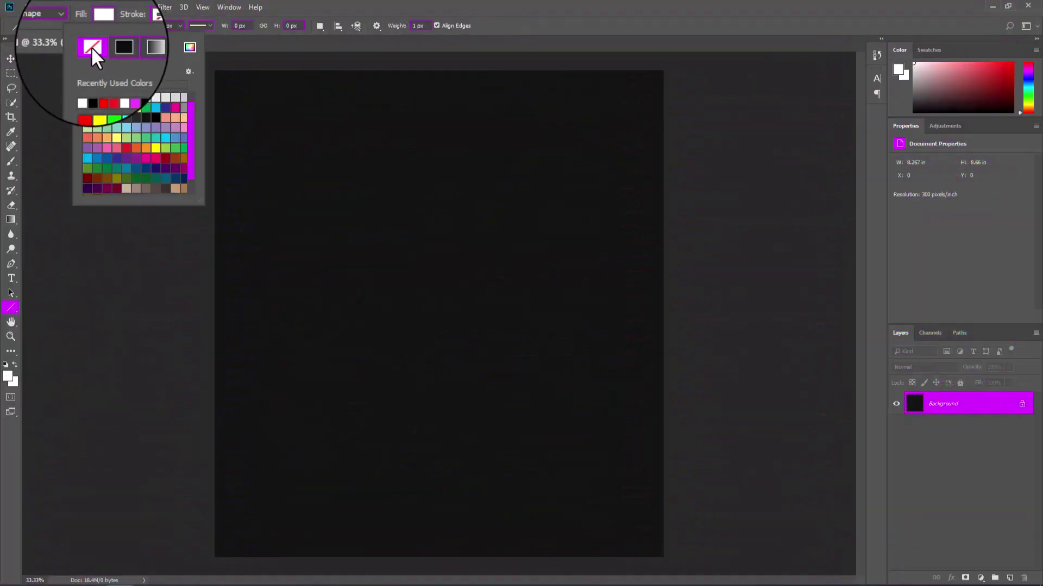
{"action": "left_click", "coordinate": [90, 48]}
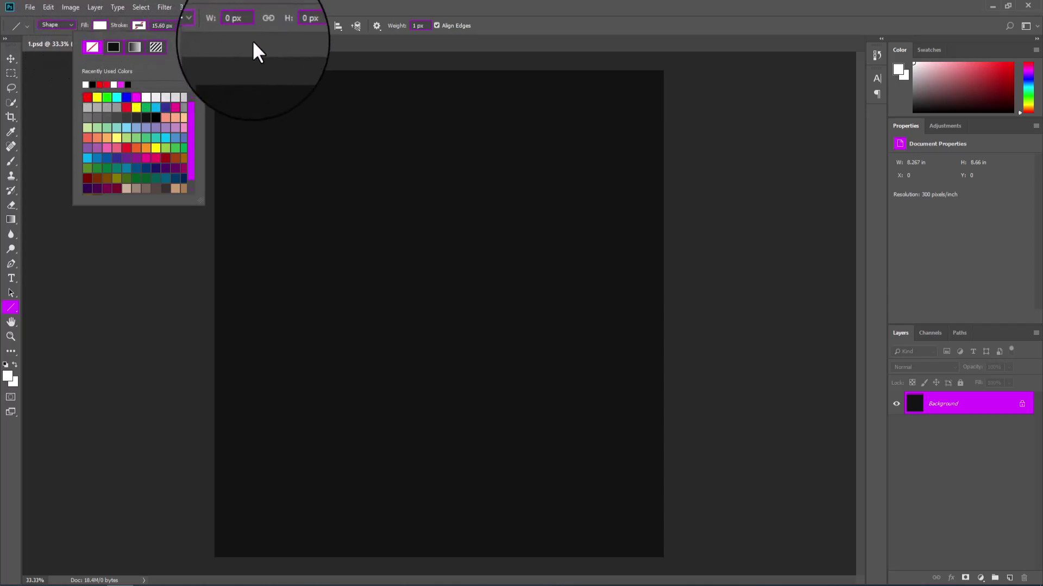
{"action": "left_click", "coordinate": [268, 32]}
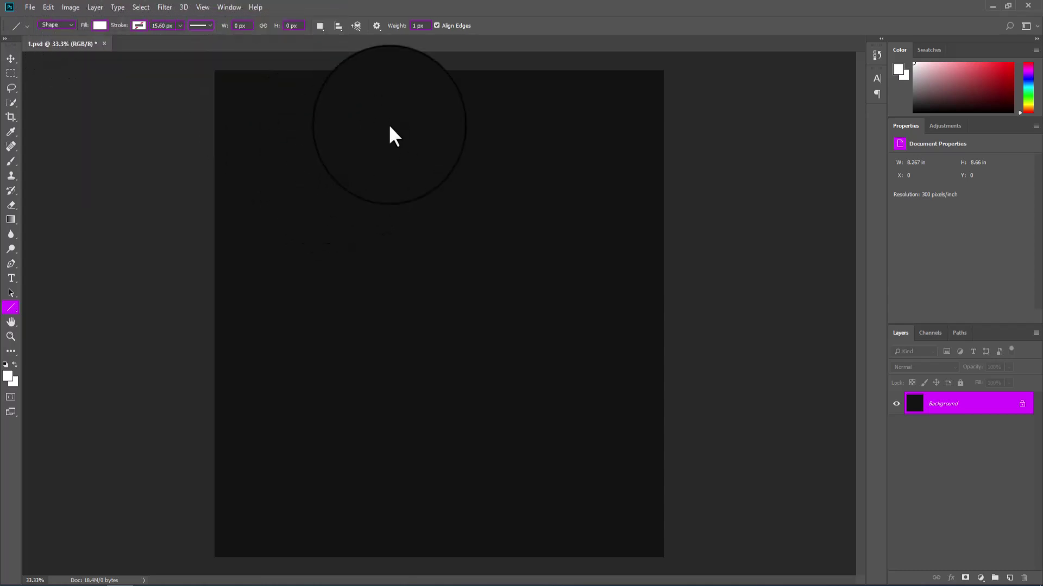
{"action": "left_click", "coordinate": [418, 25]}
{"action": "type", "text": "5"}
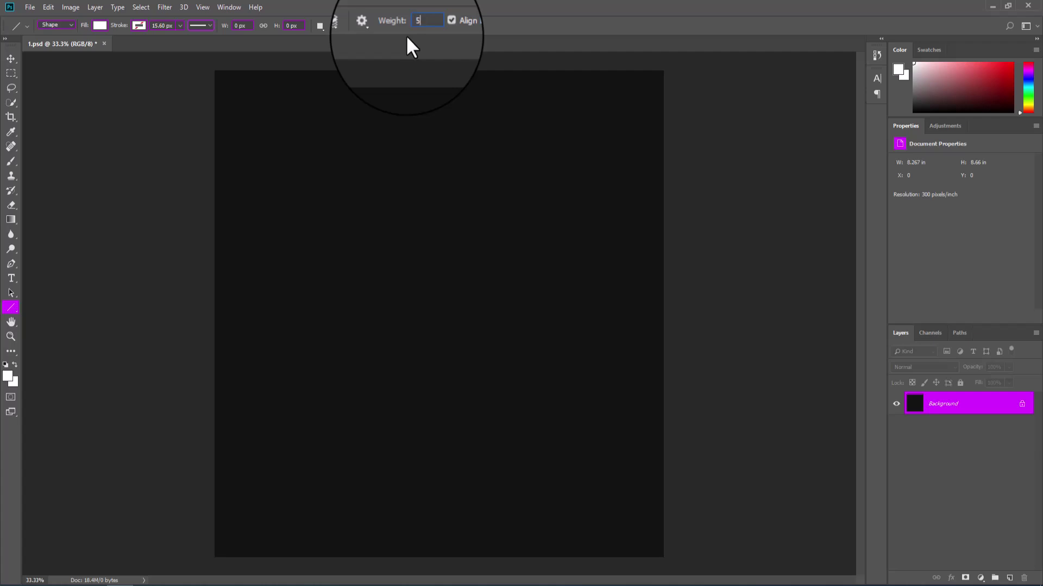
{"action": "key", "text": "Tab"}
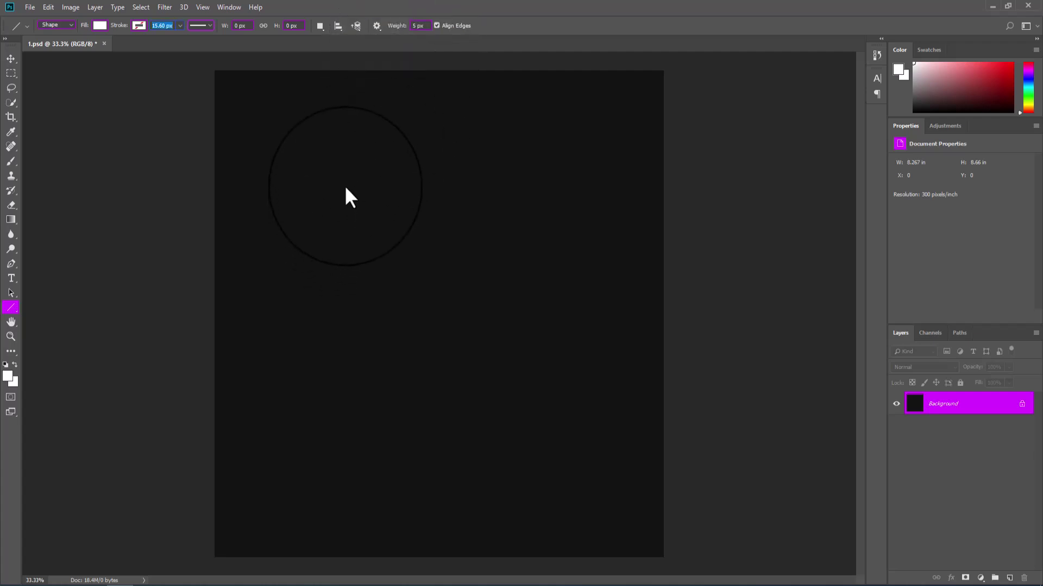
{"action": "left_click_drag", "start_coordinate": [312, 174], "coordinate": [570, 174]}
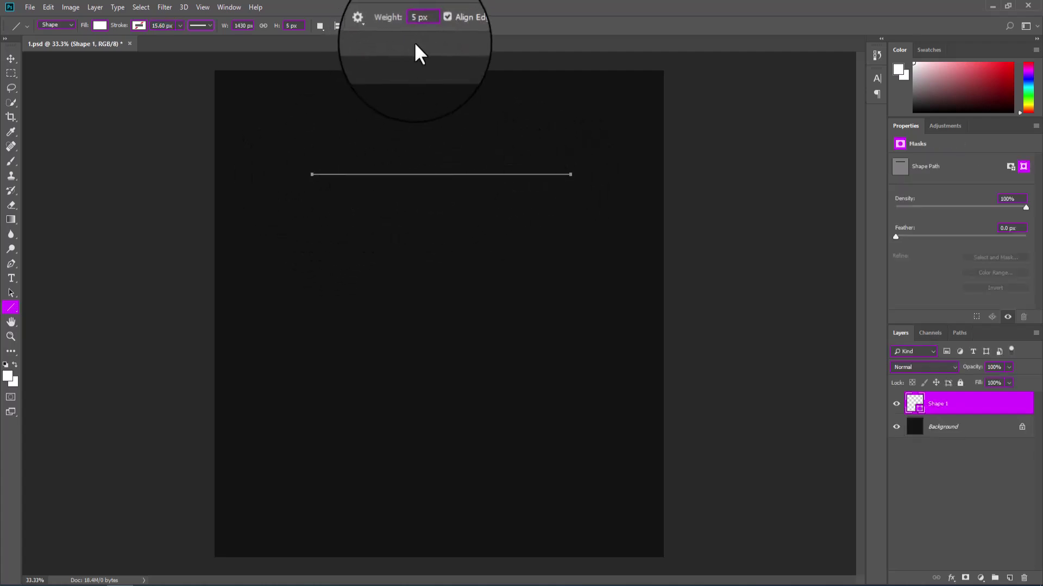
- Set the line weight to 25 px and Alt-drag copies of the line downward
{"action": "left_click", "coordinate": [418, 26]}
{"action": "type", "text": "25"}
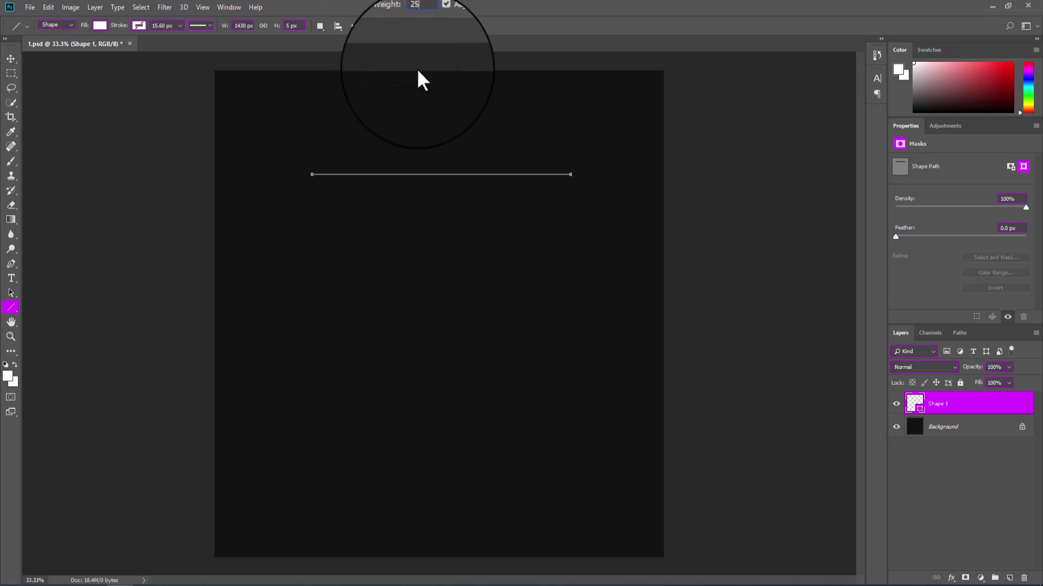
{"action": "key", "text": "Tab"}
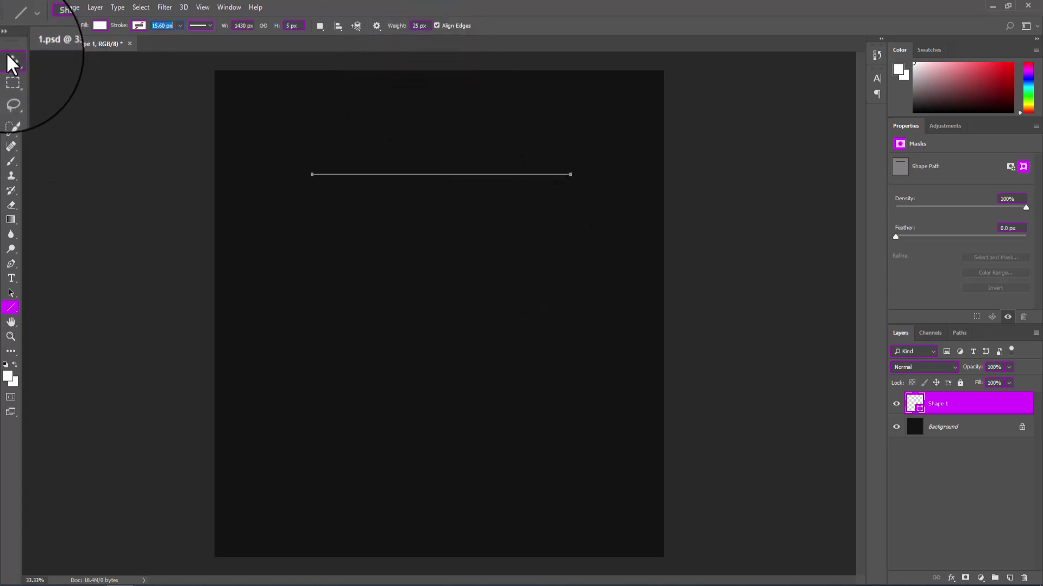
{"action": "left_click", "coordinate": [12, 61]}
{"action": "left_click_drag", "start_coordinate": [466, 214], "coordinate": [475, 185]}
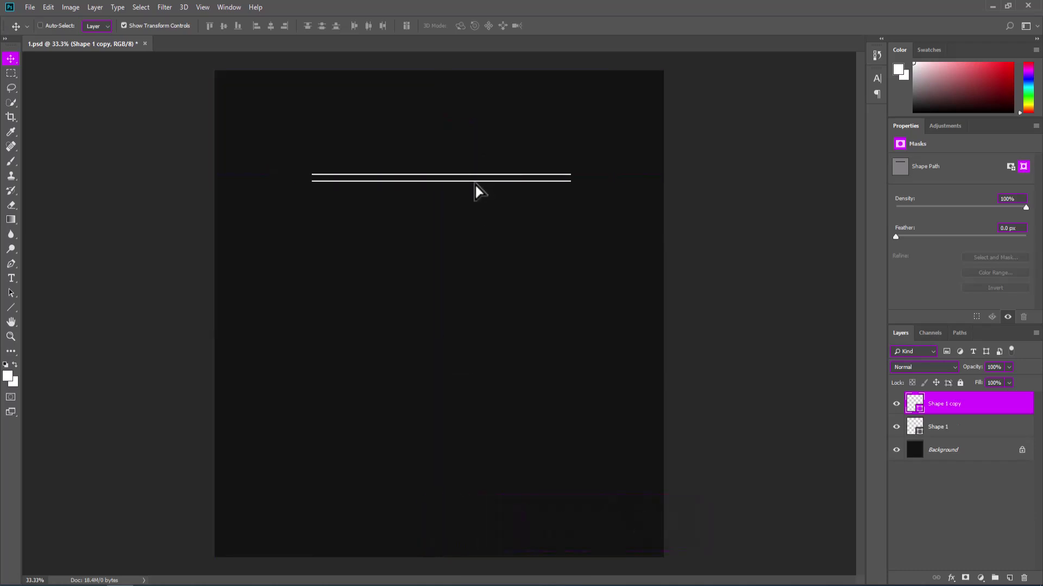
{"action": "left_click", "coordinate": [977, 428], "text": "ctrl"}
{"action": "left_click", "coordinate": [939, 427], "text": "ctrl"}
{"action": "mouse_move", "coordinate": [544, 188]}
{"action": "left_mouse_down"}
{"action": "mouse_move", "coordinate": [558, 228]}
{"action": "mouse_move", "coordinate": [533, 272]}
{"action": "mouse_move", "coordinate": [519, 478]}
{"action": "left_mouse_up"}
- Keep duplicating the line groups to fill the column, then select every line layer
{"action": "left_click", "coordinate": [972, 473], "text": "shift"}
{"action": "left_click", "coordinate": [944, 565], "text": "shift"}
{"action": "left_click", "coordinate": [978, 465]}
{"action": "scroll", "coordinate": [977, 466], "scroll_direction": "up", "scroll_amount": 1}
{"action": "left_click", "coordinate": [971, 404], "text": "shift"}
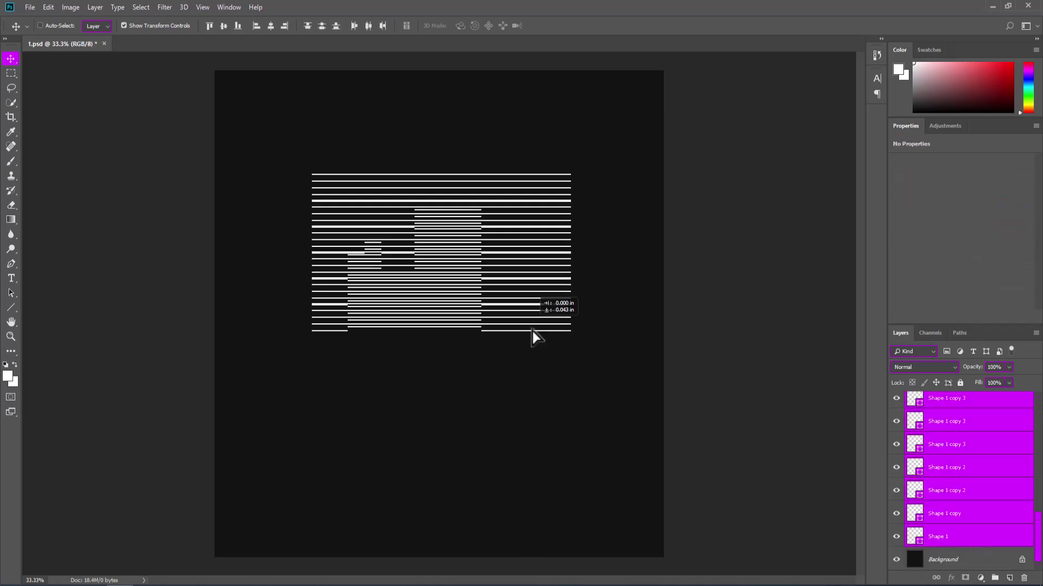
{"action": "left_click", "coordinate": [1021, 434]}
{"action": "scroll", "coordinate": [1035, 496], "scroll_direction": "down", "scroll_amount": 3}
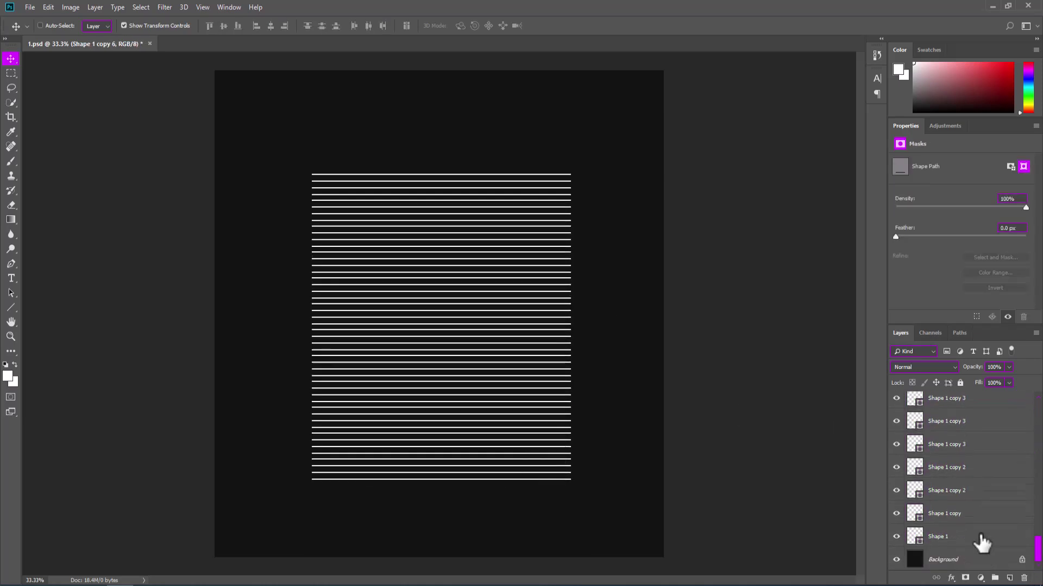
{"action": "left_click", "coordinate": [978, 538], "text": "shift"}
- Convert the selected line layers into a single smart object and bring up Liquify
{"action": "right_click", "coordinate": [977, 538]}
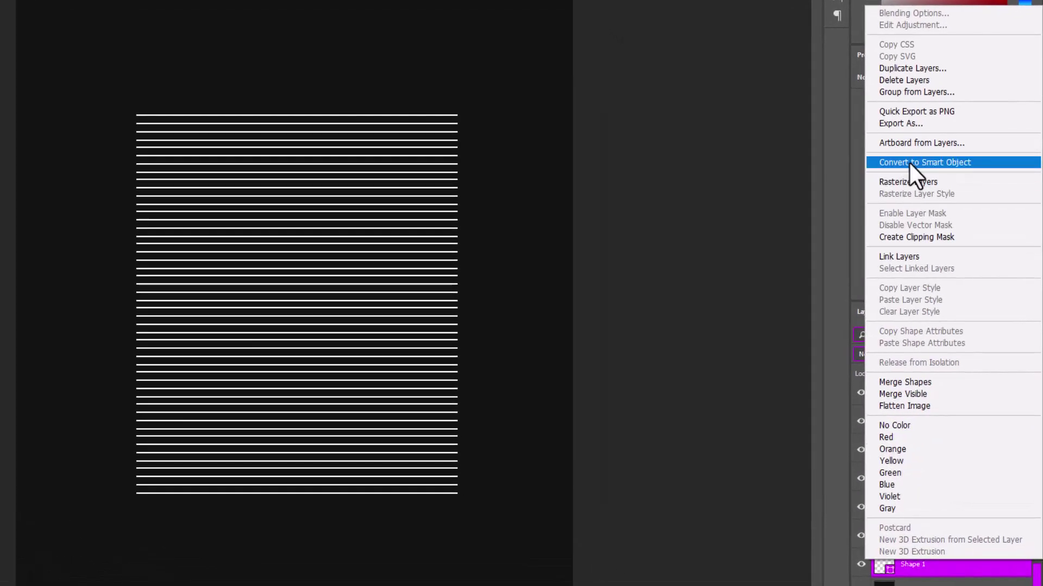
{"action": "left_click", "coordinate": [909, 171]}
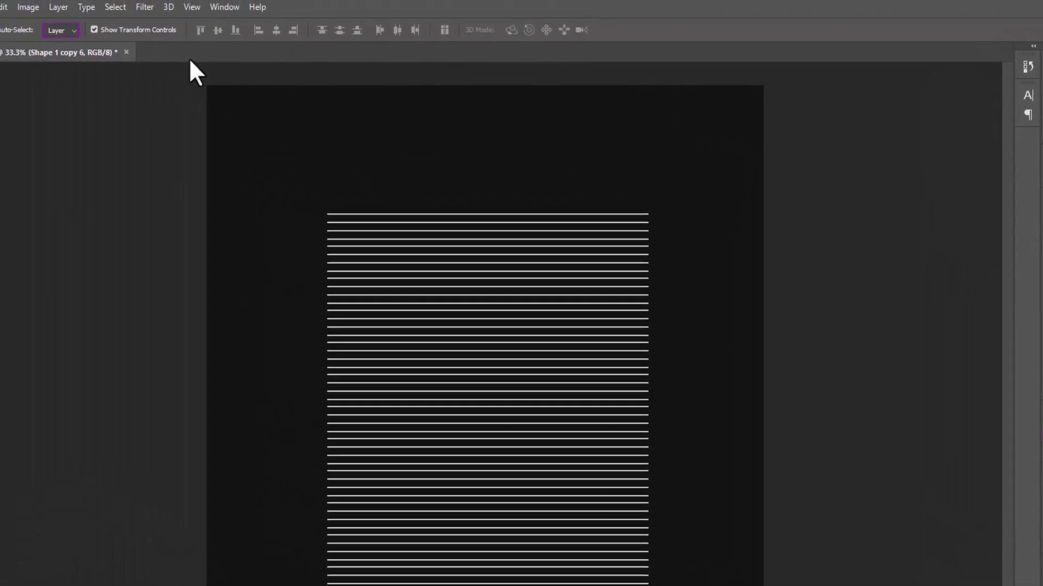
{"action": "left_click", "coordinate": [147, 9]}
{"action": "left_click", "coordinate": [152, 119]}
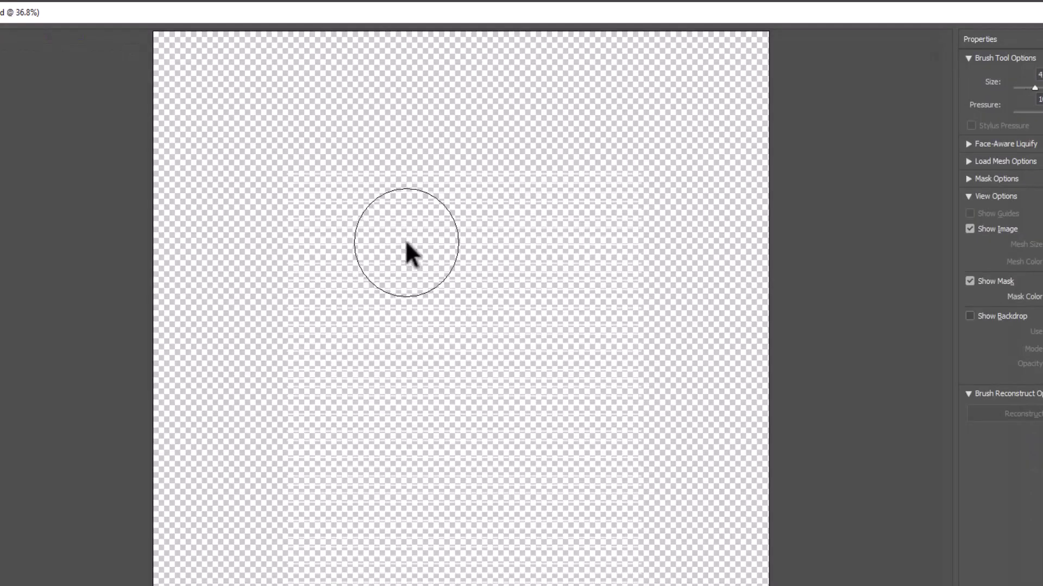
- Push the lines with Forward Warp into six wavy dips and bulges, then apply
{"action": "left_click_drag", "start_coordinate": [407, 252], "coordinate": [407, 275]}
{"action": "left_click_drag", "start_coordinate": [548, 279], "coordinate": [573, 274]}
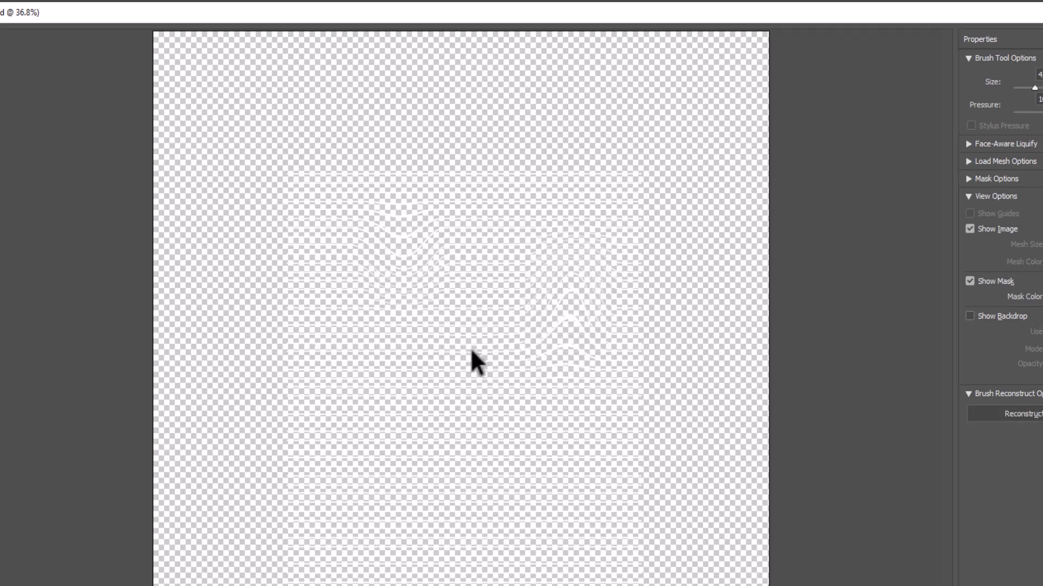
{"action": "left_click_drag", "start_coordinate": [471, 347], "coordinate": [472, 380]}
{"action": "left_click_drag", "start_coordinate": [358, 437], "coordinate": [347, 451]}
{"action": "left_click_drag", "start_coordinate": [575, 422], "coordinate": [575, 434]}
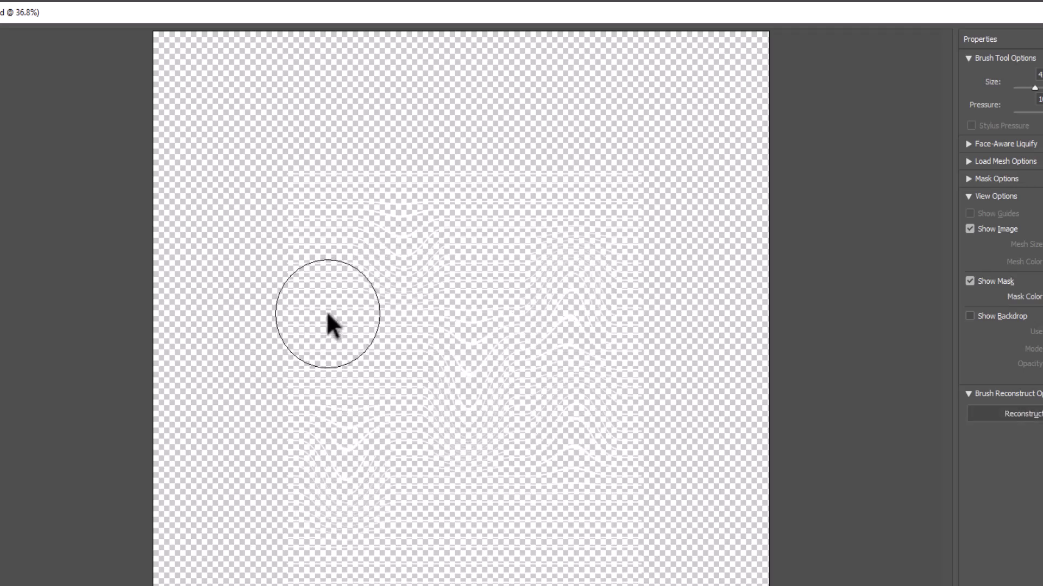
{"action": "left_click_drag", "start_coordinate": [325, 326], "coordinate": [326, 294]}
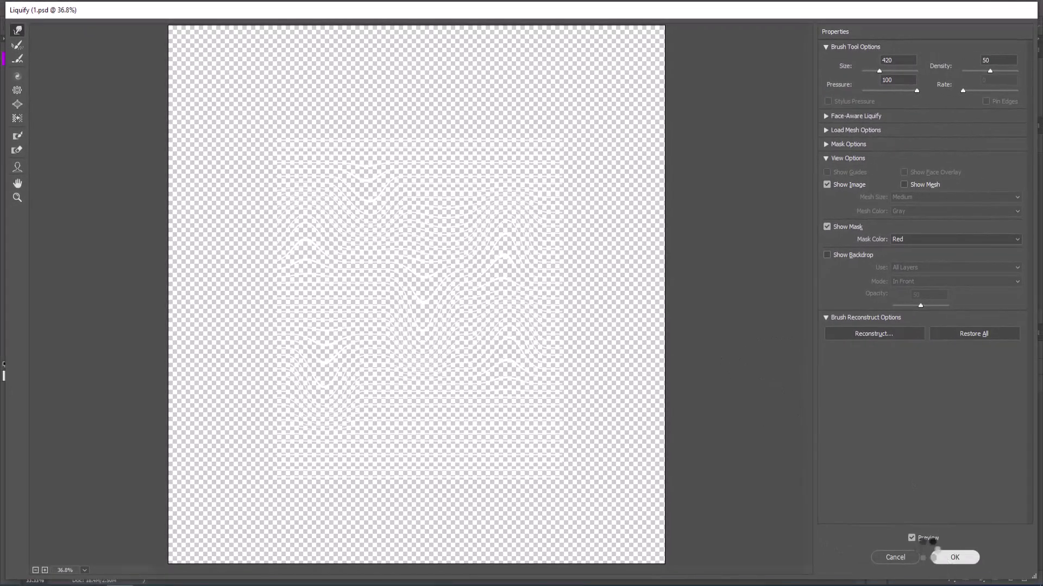
{"action": "left_click", "coordinate": [937, 554]}
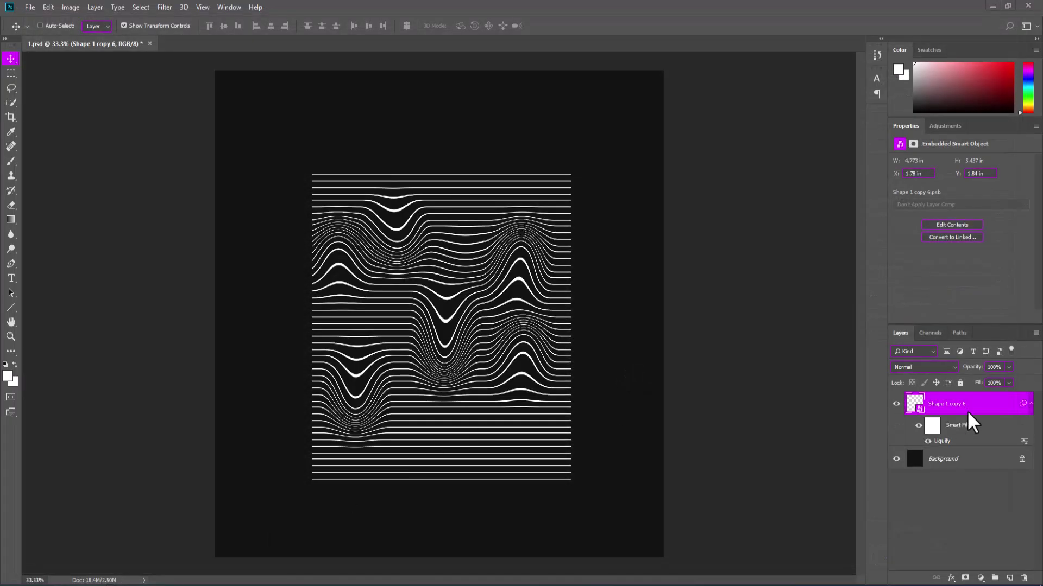
- Type a letter G and scale it up over the wavy lines
{"action": "left_click", "coordinate": [11, 279]}
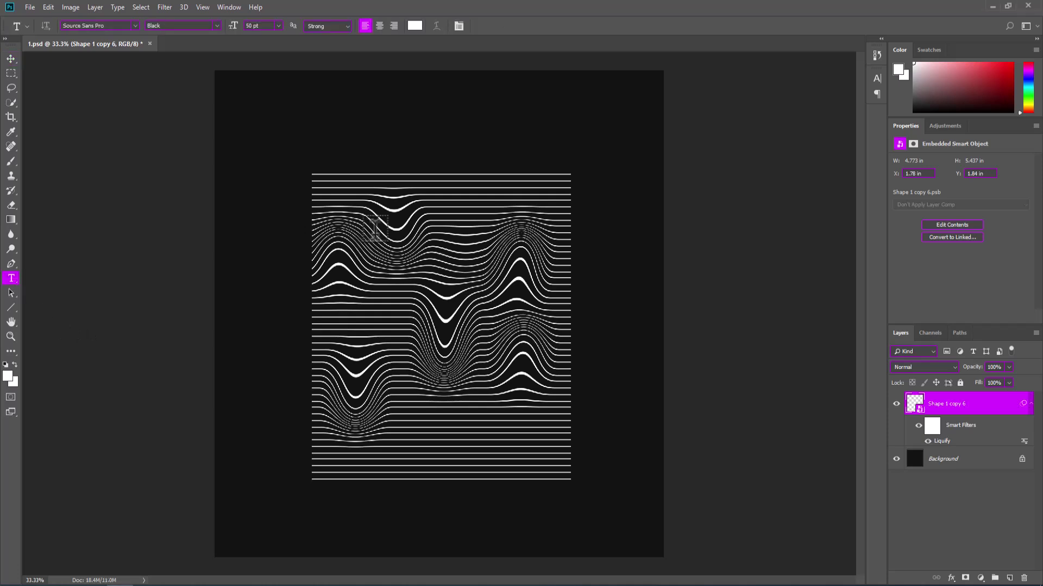
{"action": "left_click", "coordinate": [449, 260]}
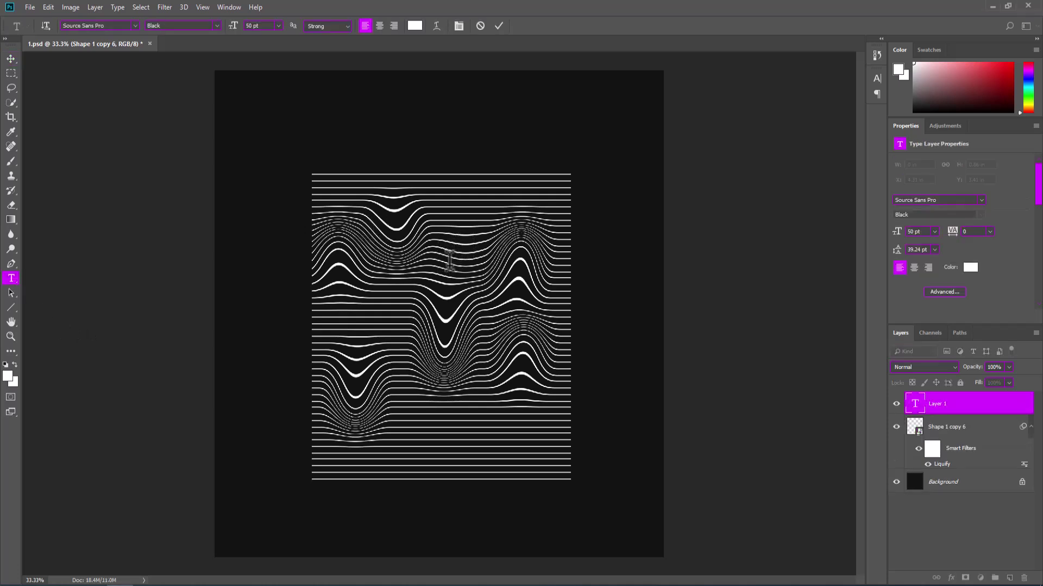
{"action": "type", "text": "G"}
{"action": "key", "text": "ctrl+a"}
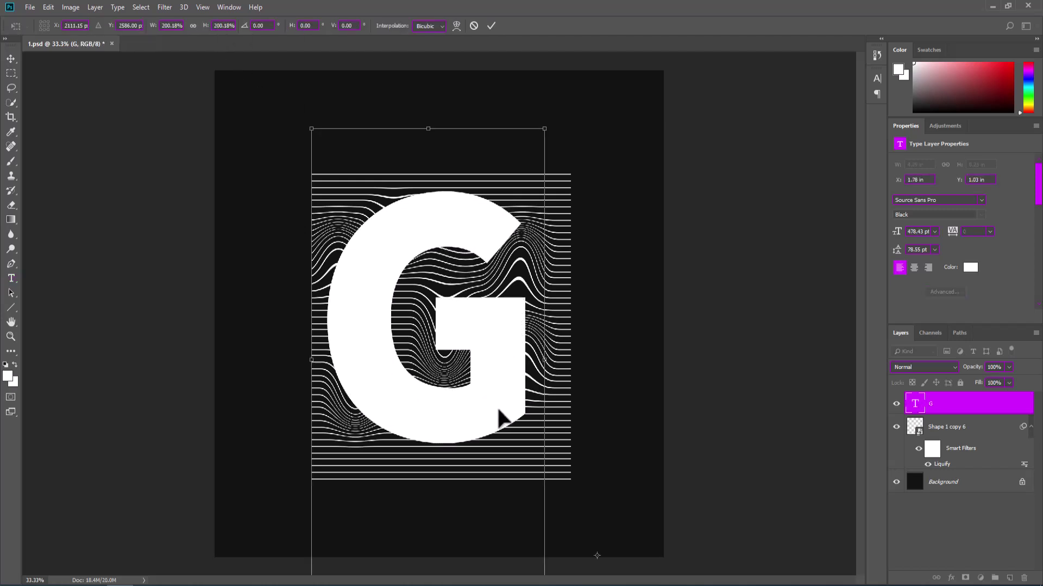
{"action": "left_click_drag", "start_coordinate": [499, 417], "coordinate": [503, 419]}
{"action": "key", "text": "Return"}
- Mask the wavy lines layer to the G's outline and hide the G text layer
{"action": "left_click", "coordinate": [915, 404], "text": "ctrl"}
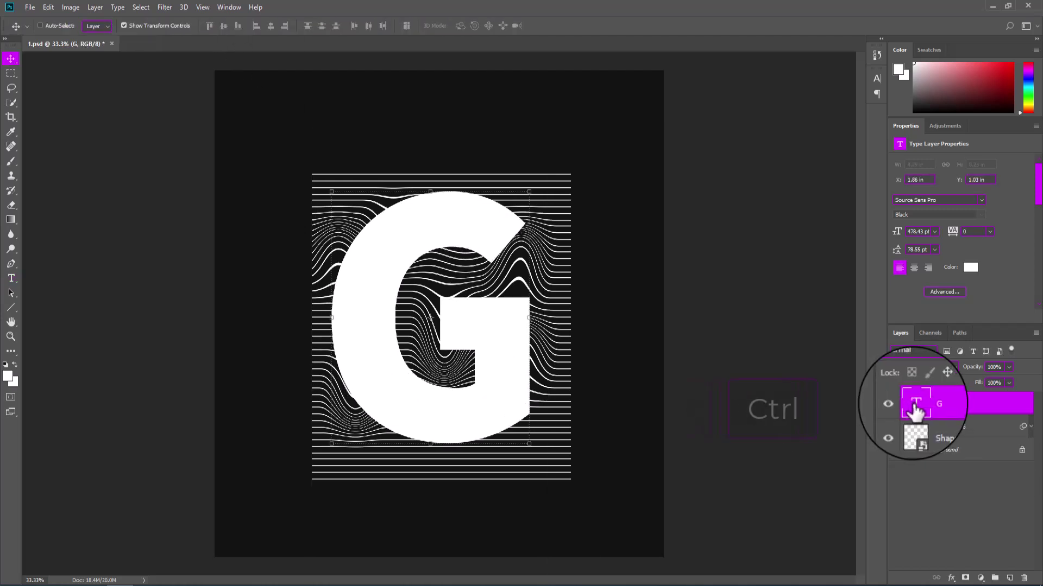
{"action": "left_click", "coordinate": [939, 429]}
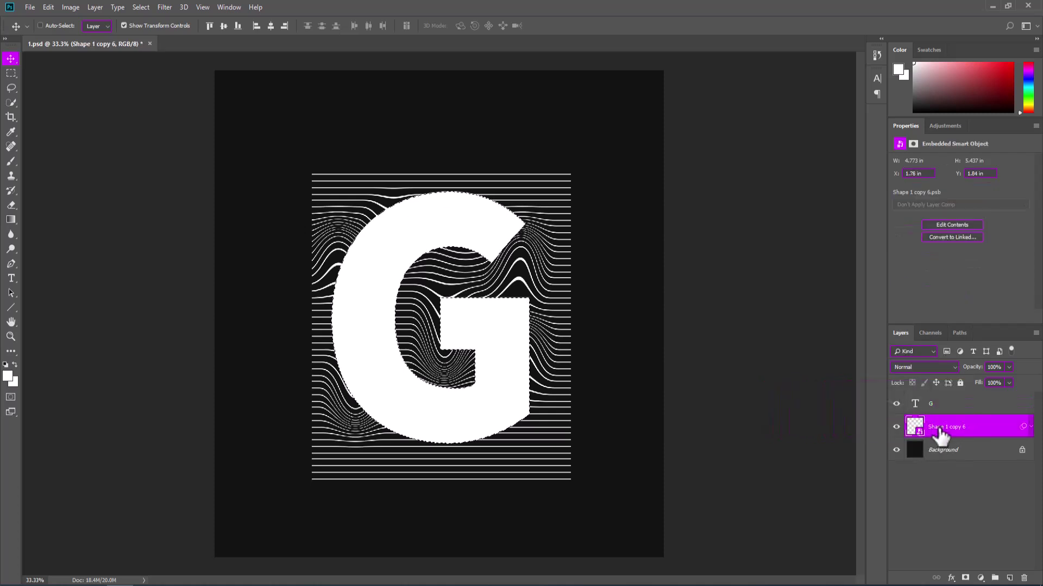
{"action": "left_click", "coordinate": [964, 578]}
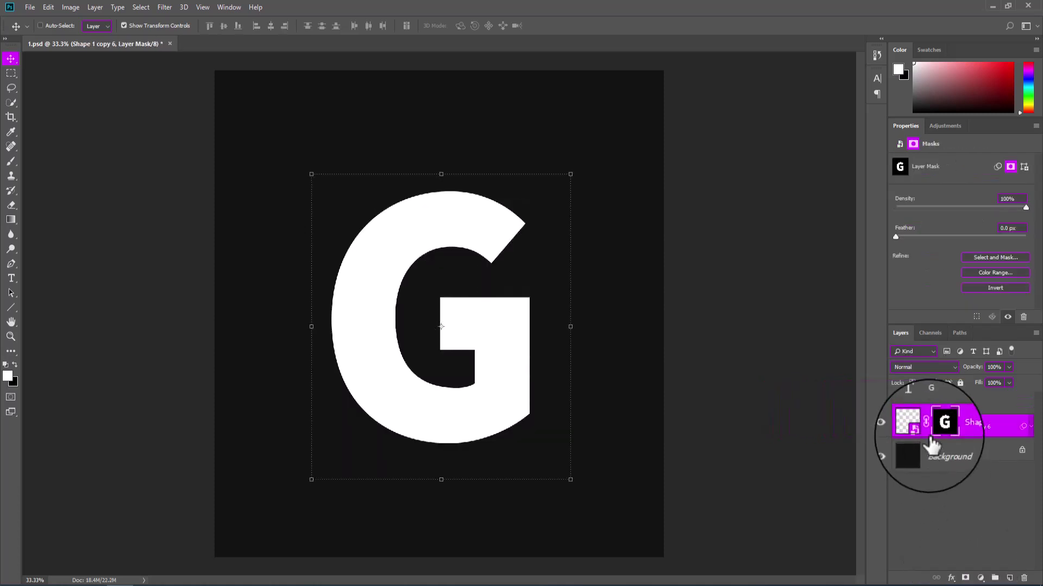
{"action": "left_click", "coordinate": [896, 403]}
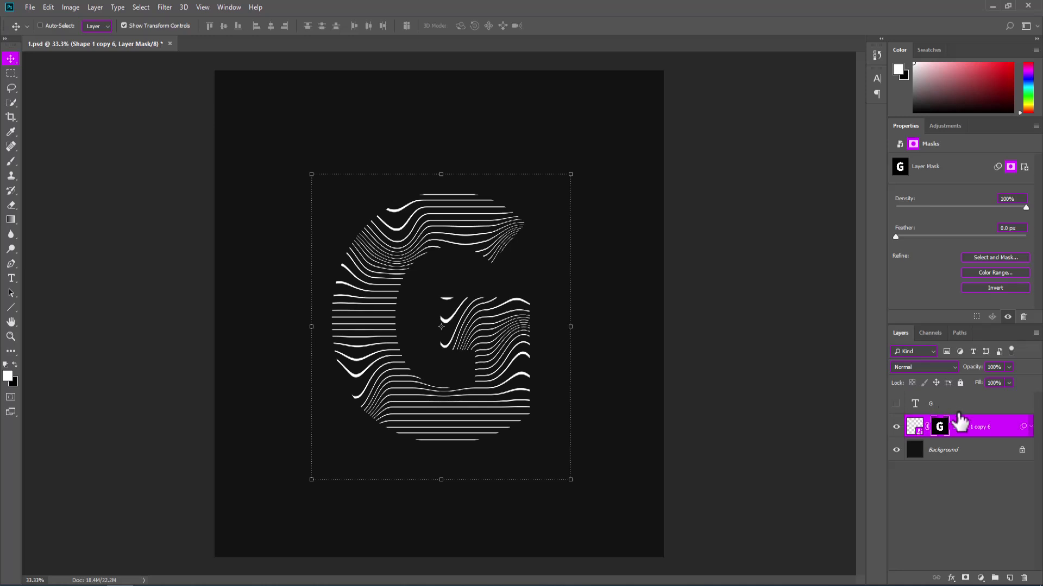